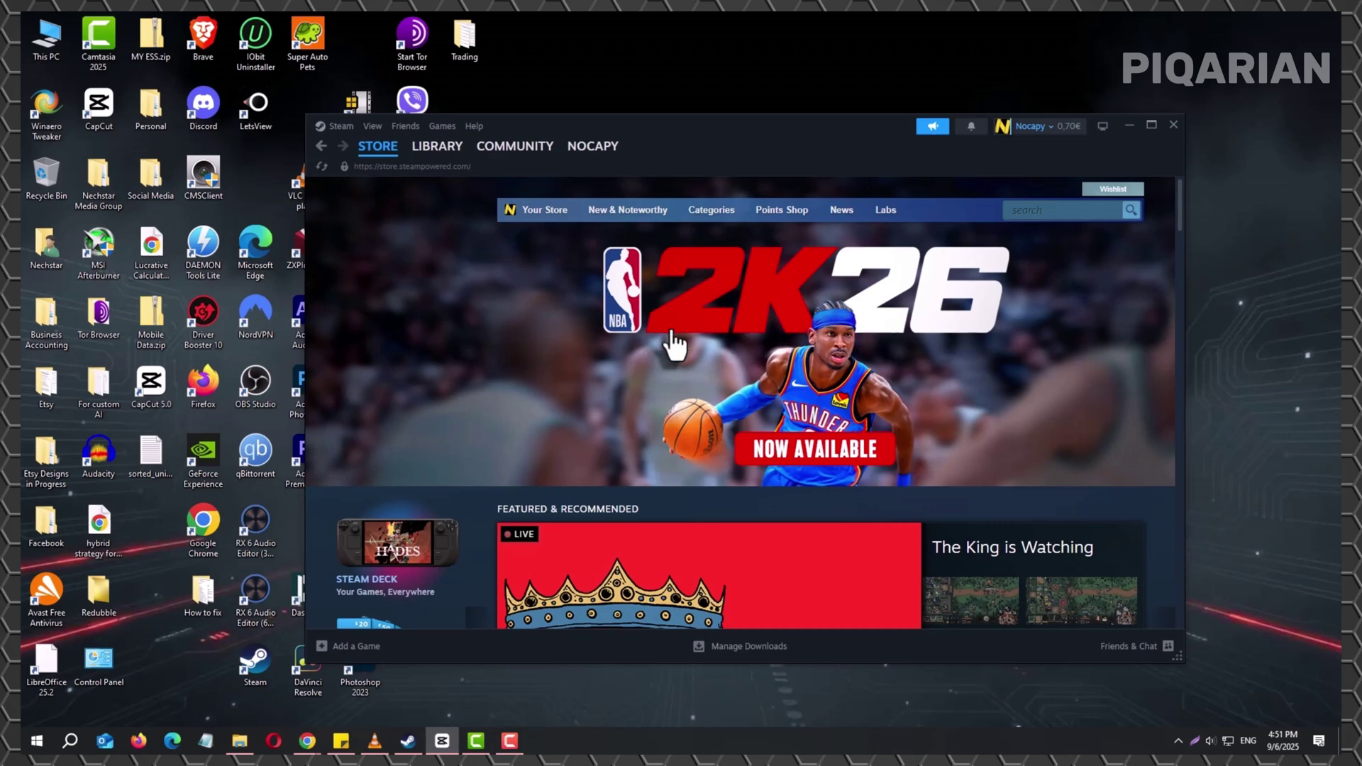
- Look through the Discounts & Events offers on the store's front page
scroll(795, 344, "down", 3)
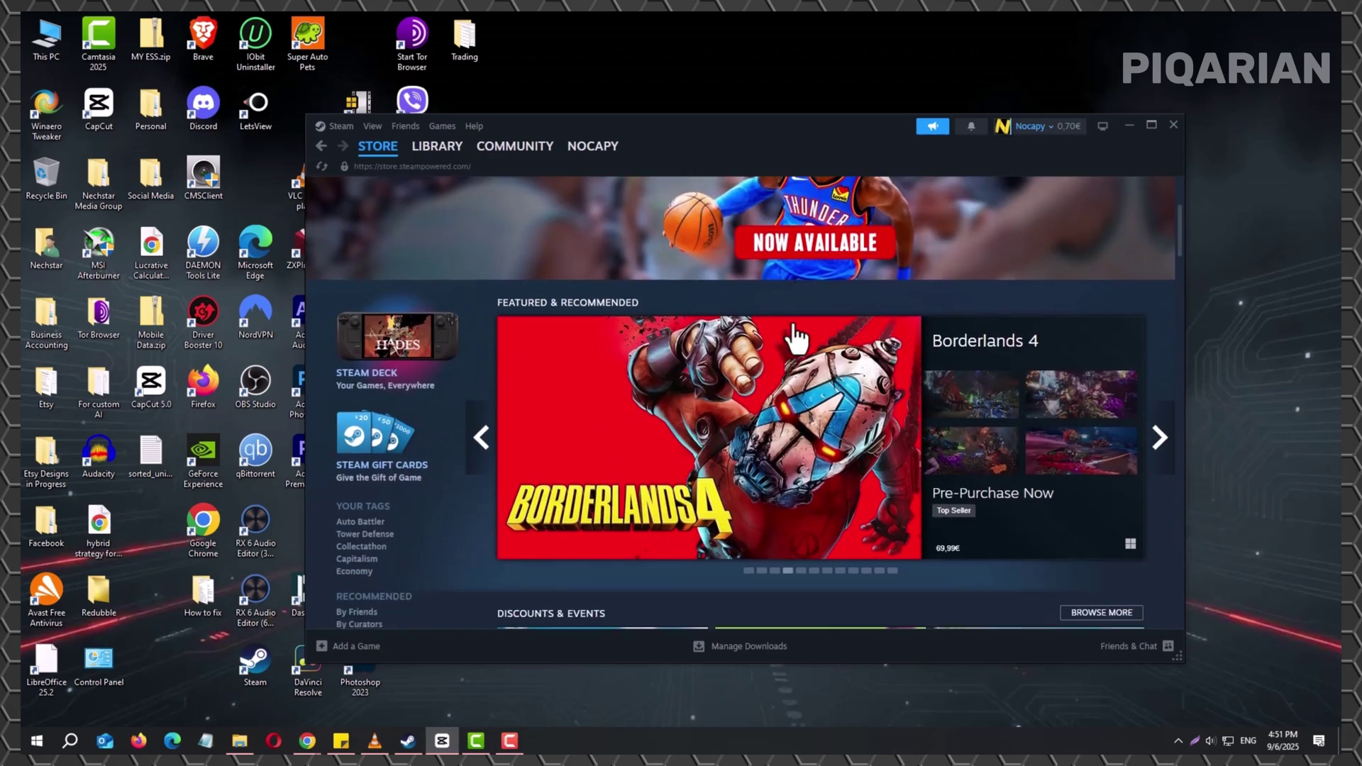
scroll(809, 474, "down", 1)
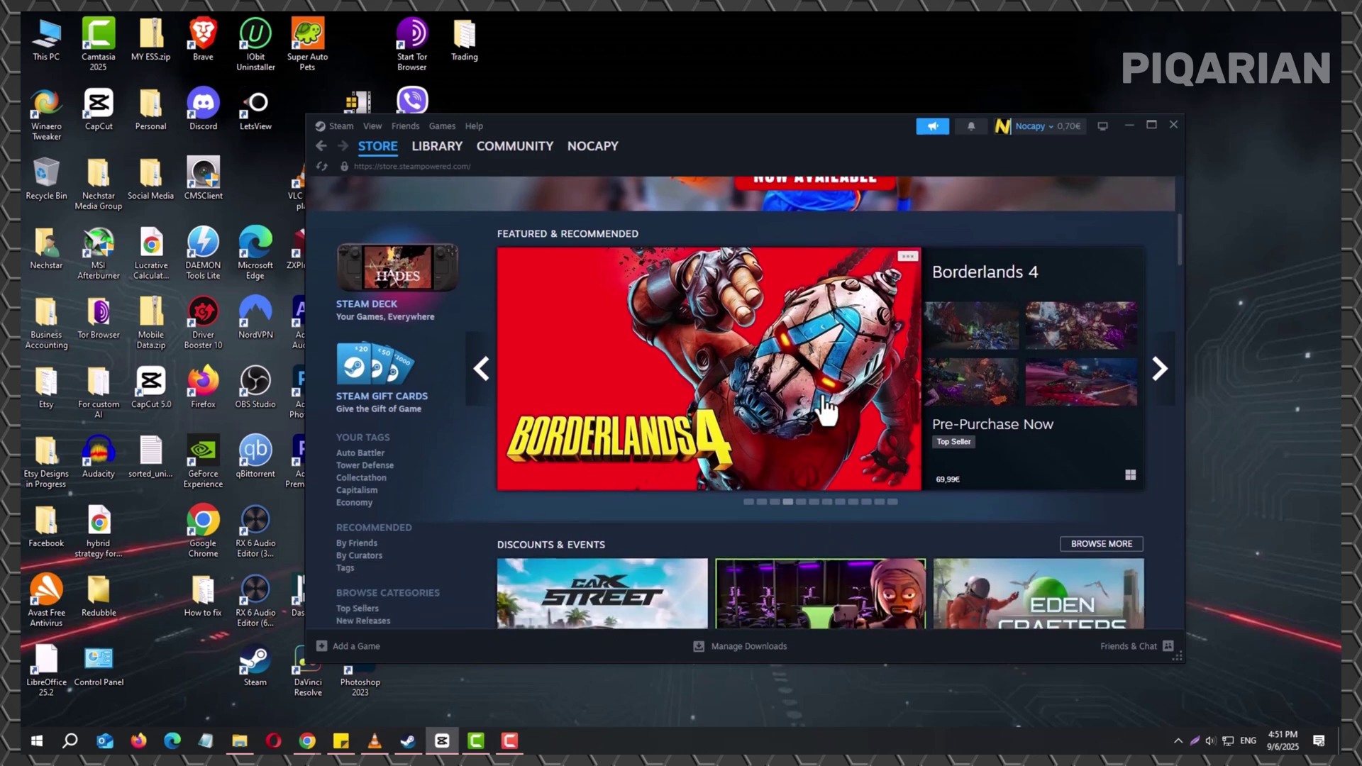
scroll(823, 407, "down", 2)
scroll(841, 412, "down", 2)
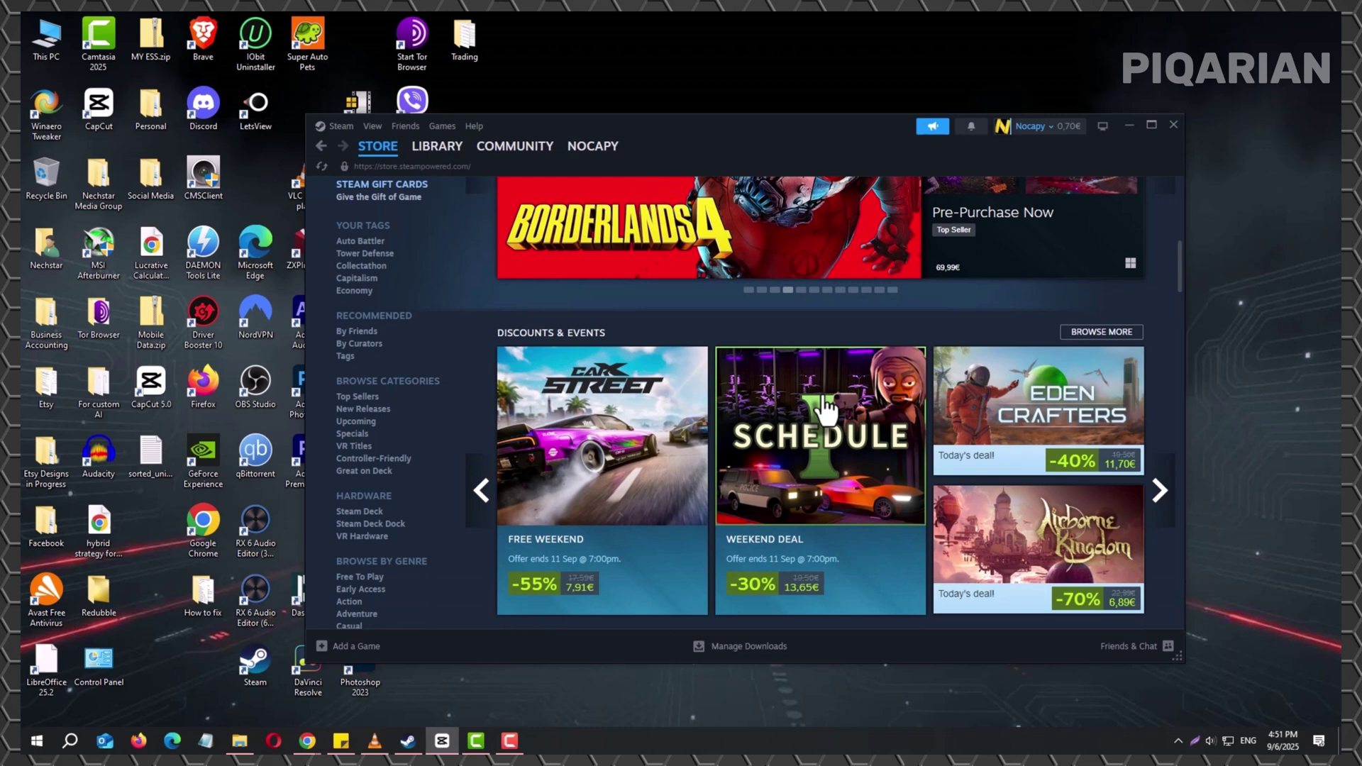
mouse_move(813, 525)
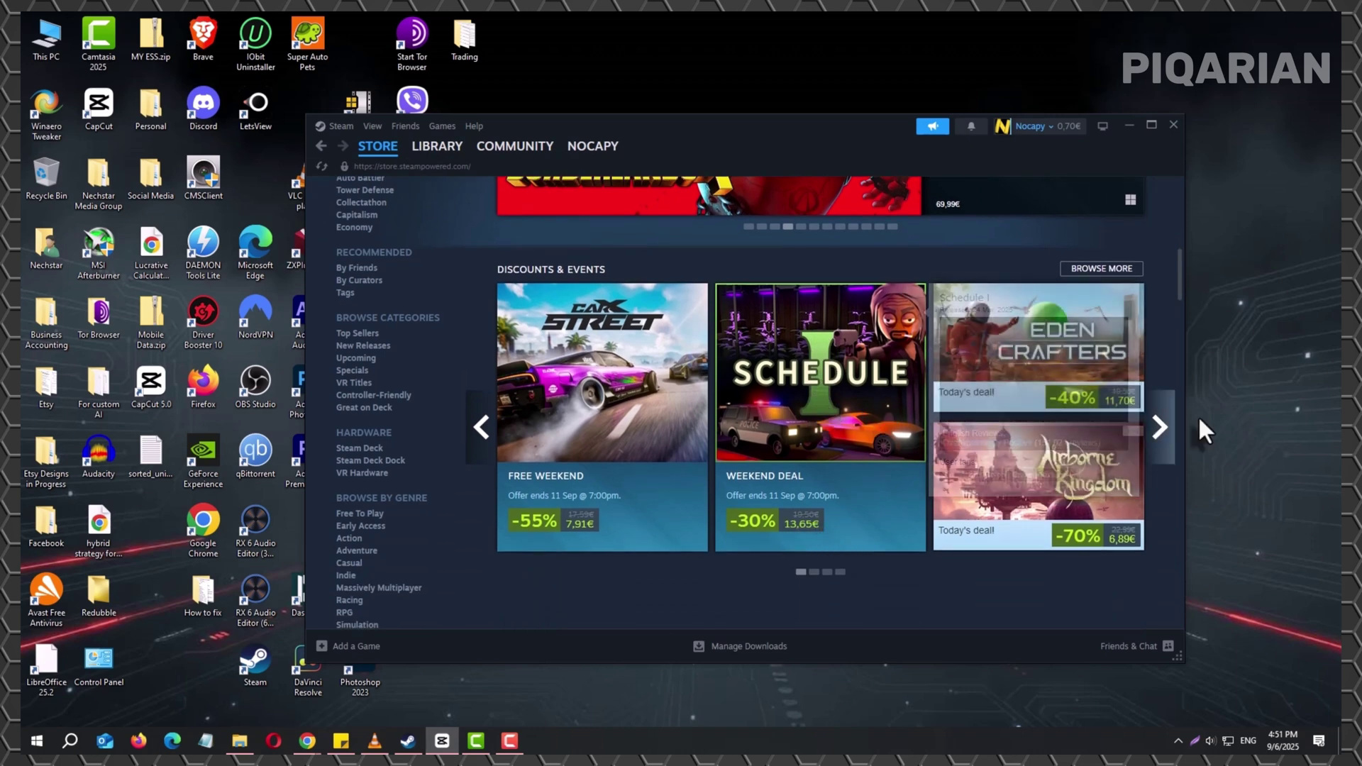
left_click(1163, 440)
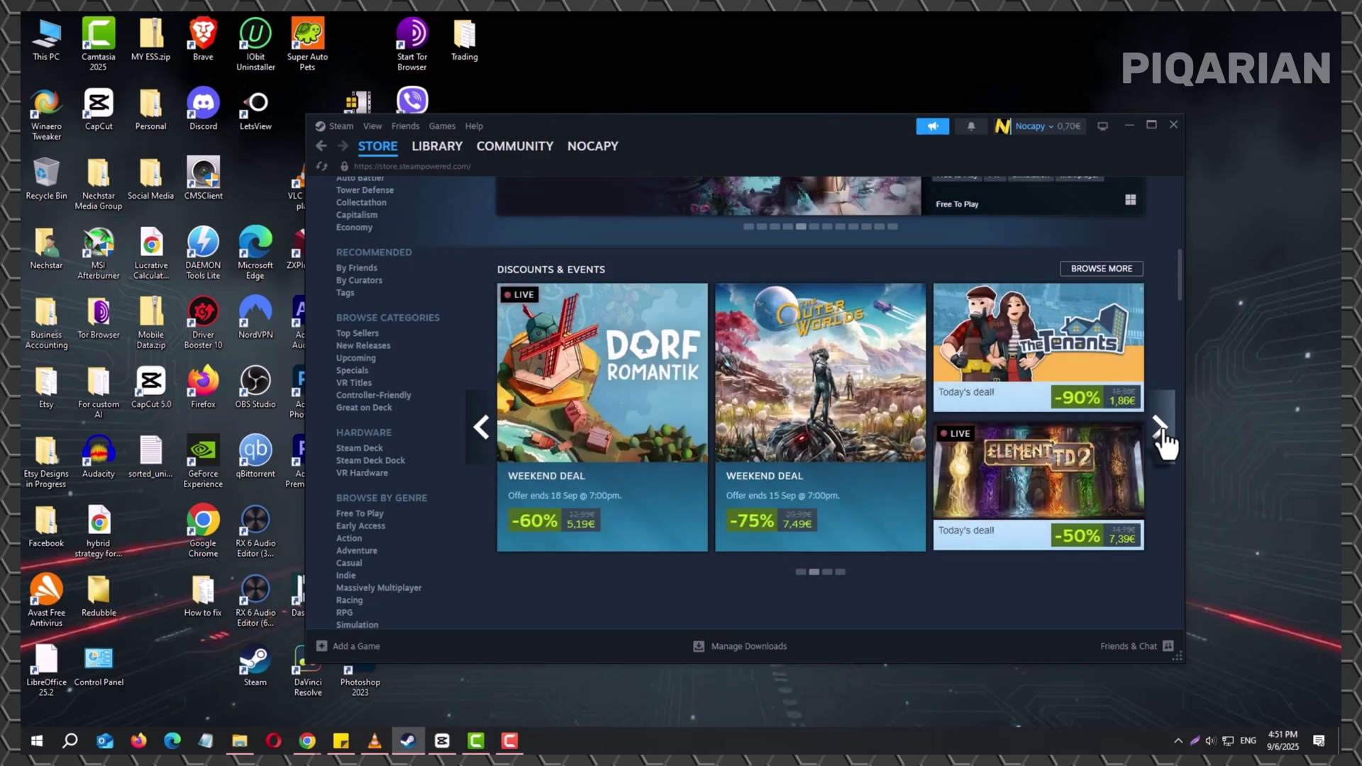
left_click(1163, 441)
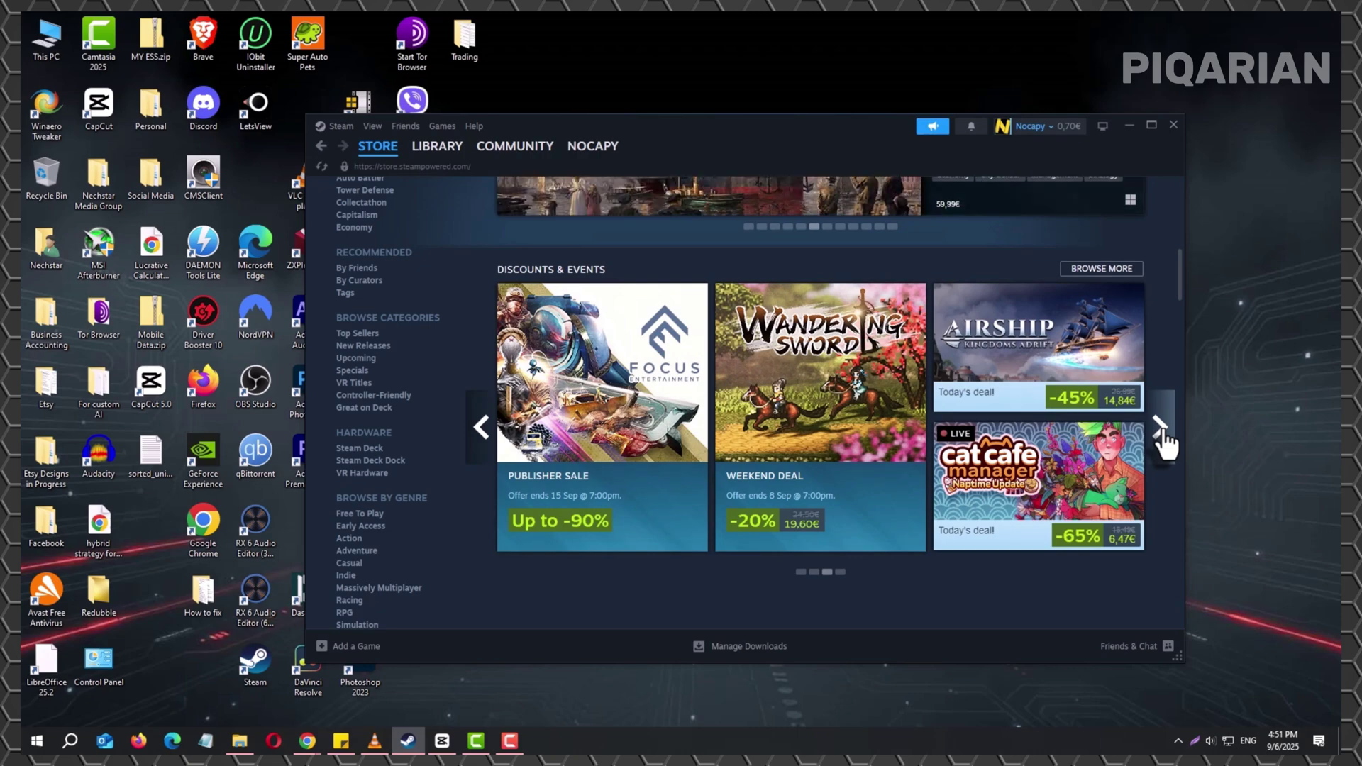
left_click(1163, 441)
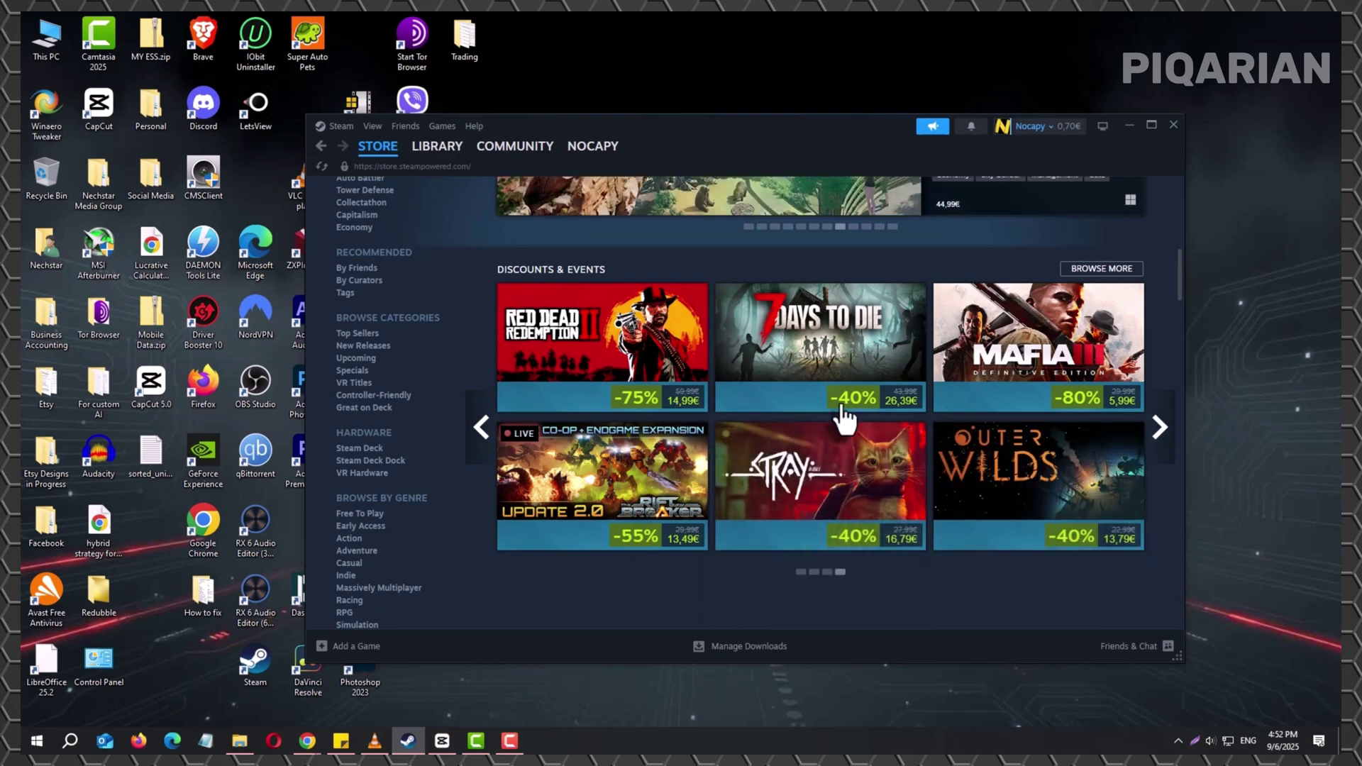
left_click(1171, 436)
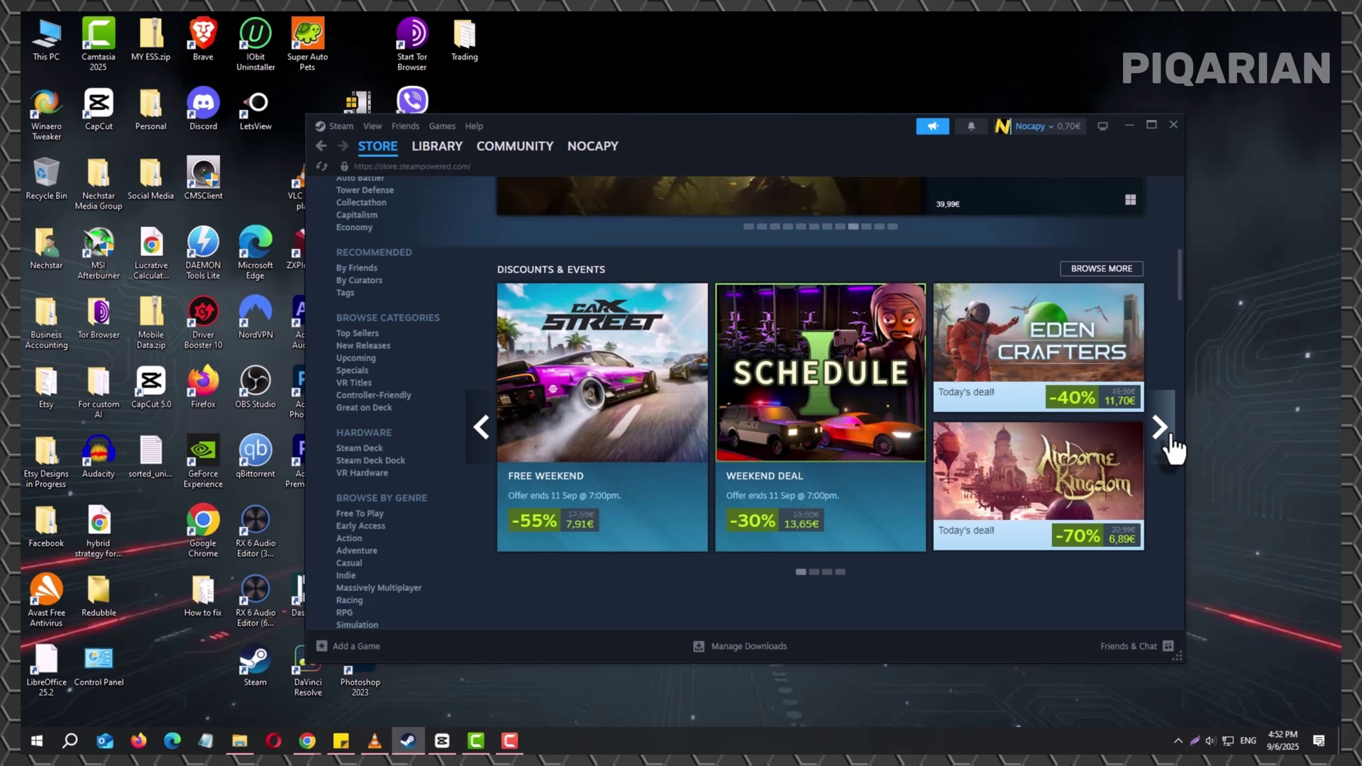
left_click(1172, 447)
- Look through the Featured & Recommended games and further Discounts & Events offers on the store's front page
scroll(1075, 445, "up", 3)
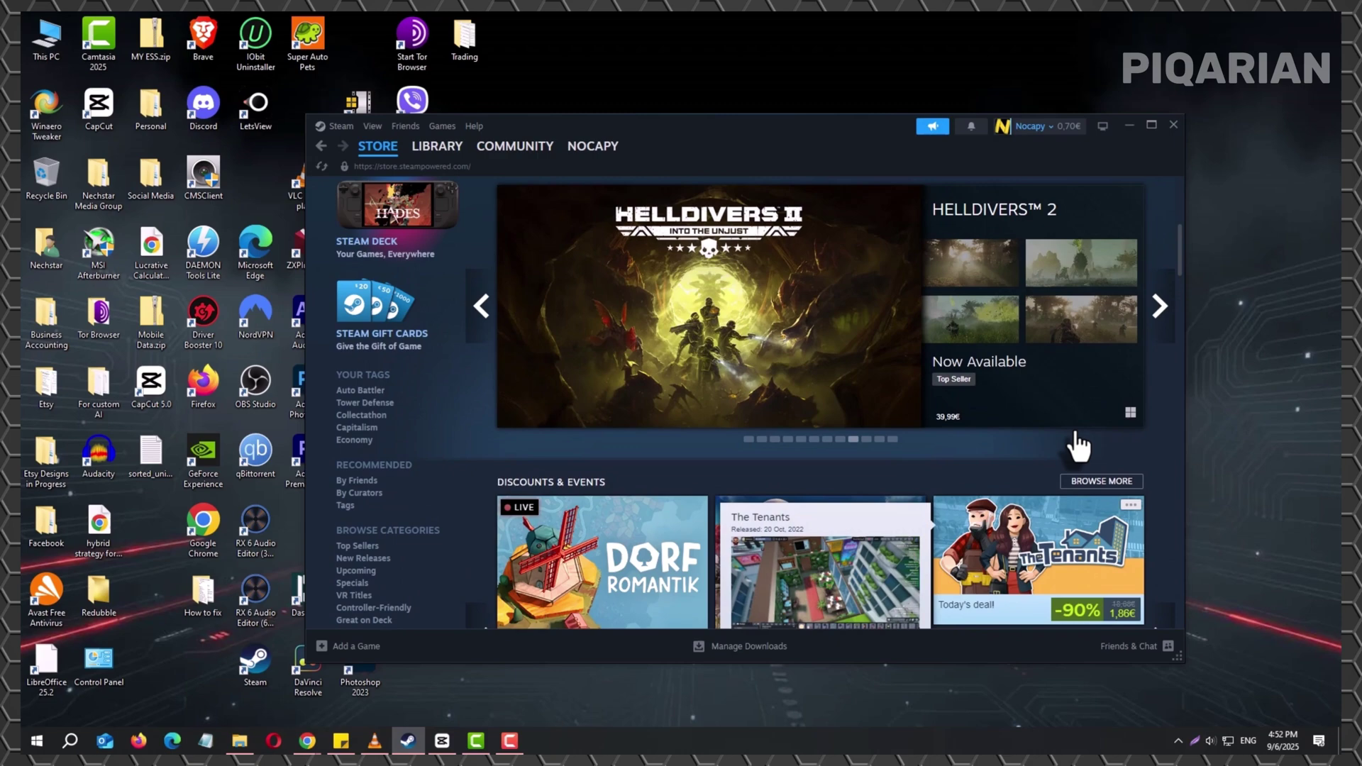
scroll(1078, 446, "up", 1)
left_click(1160, 369)
left_click(1161, 371)
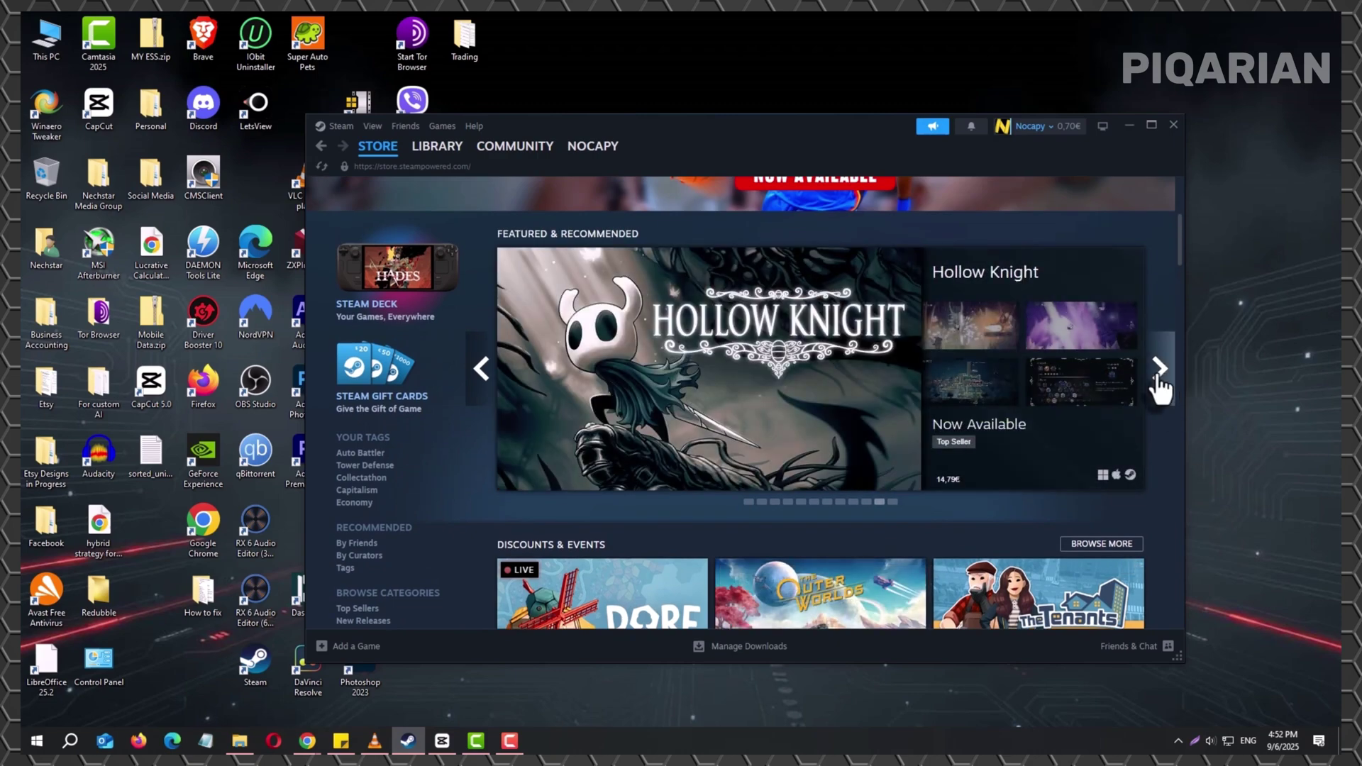
left_click(1160, 379)
scroll(1161, 404, "down", 4)
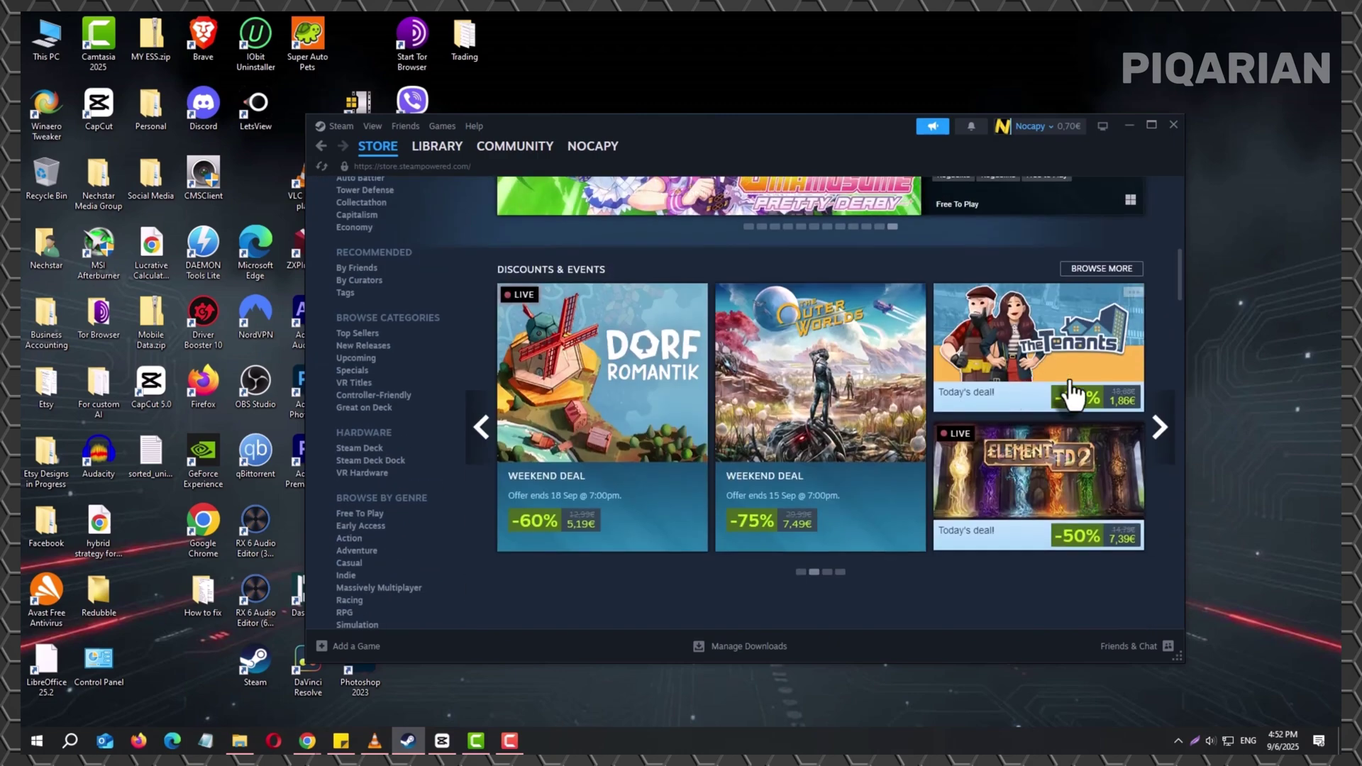
left_click(1165, 430)
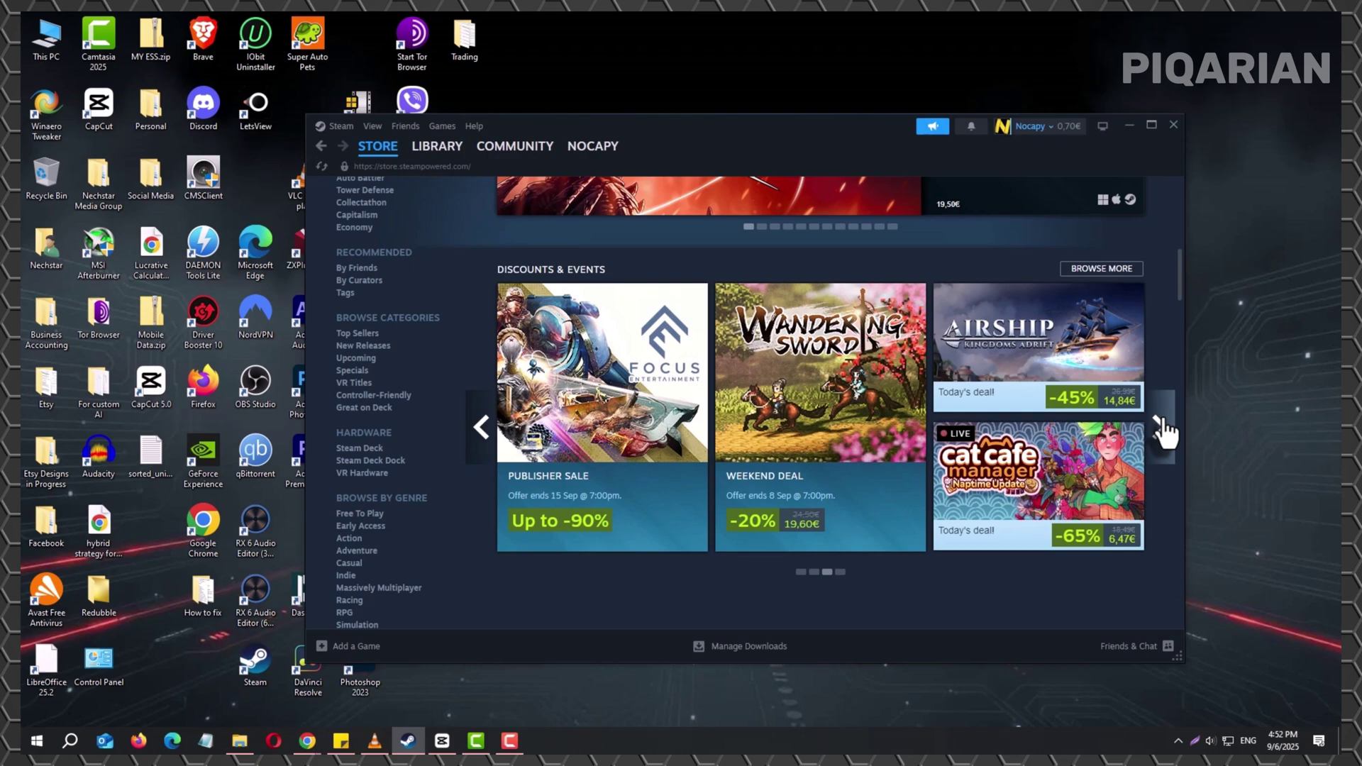
left_click(1164, 431)
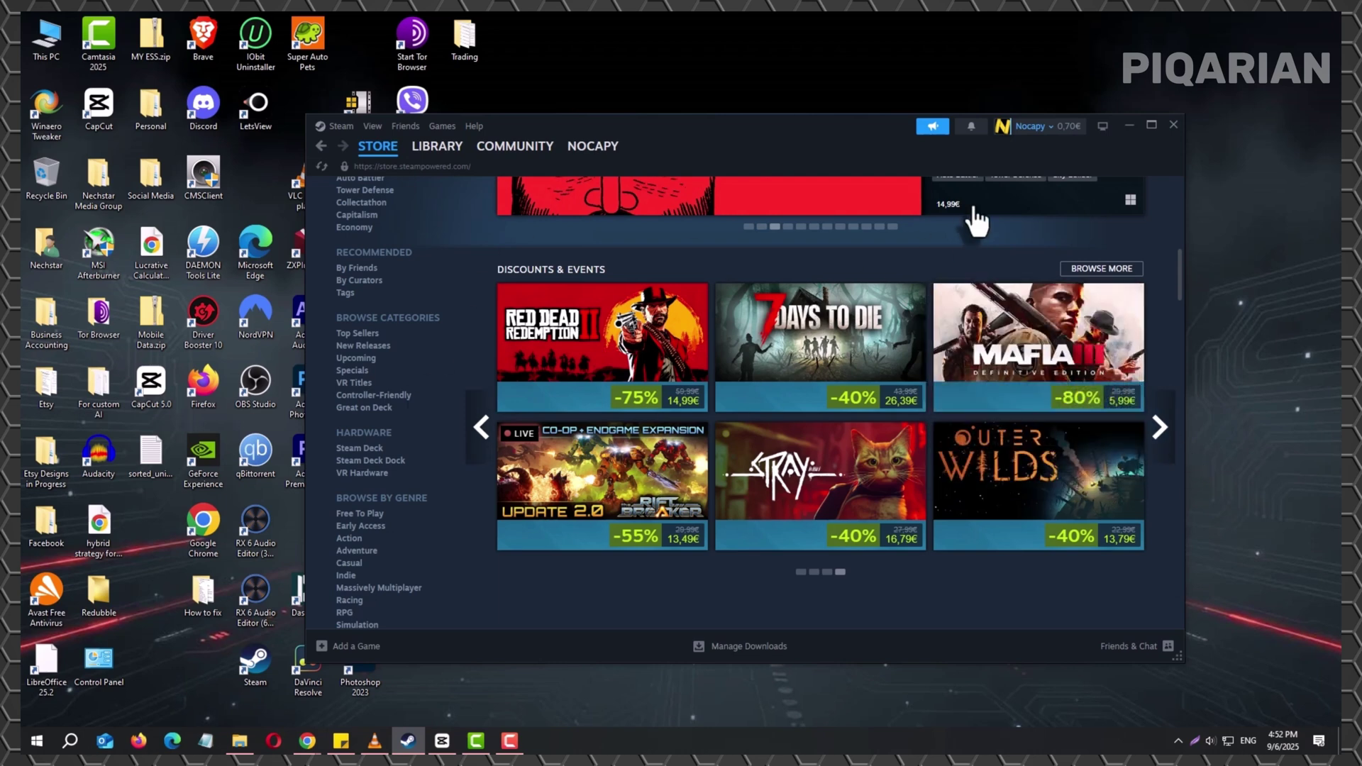
- View the account's own profile, highlight the country shown under the profile name, and open the profile for editing
left_click(1003, 139)
left_click(1013, 147)
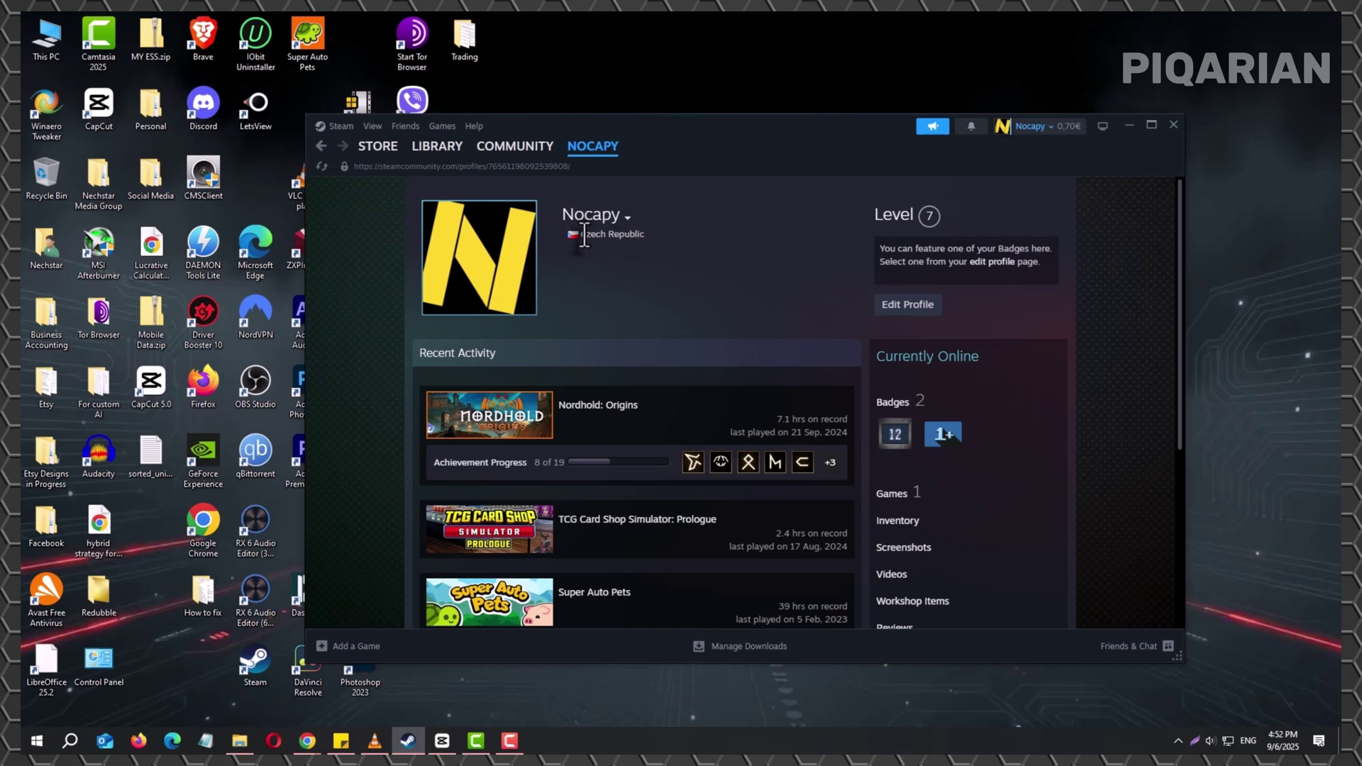
left_click_drag(581, 234, 677, 237)
left_click(678, 237)
left_click(886, 307)
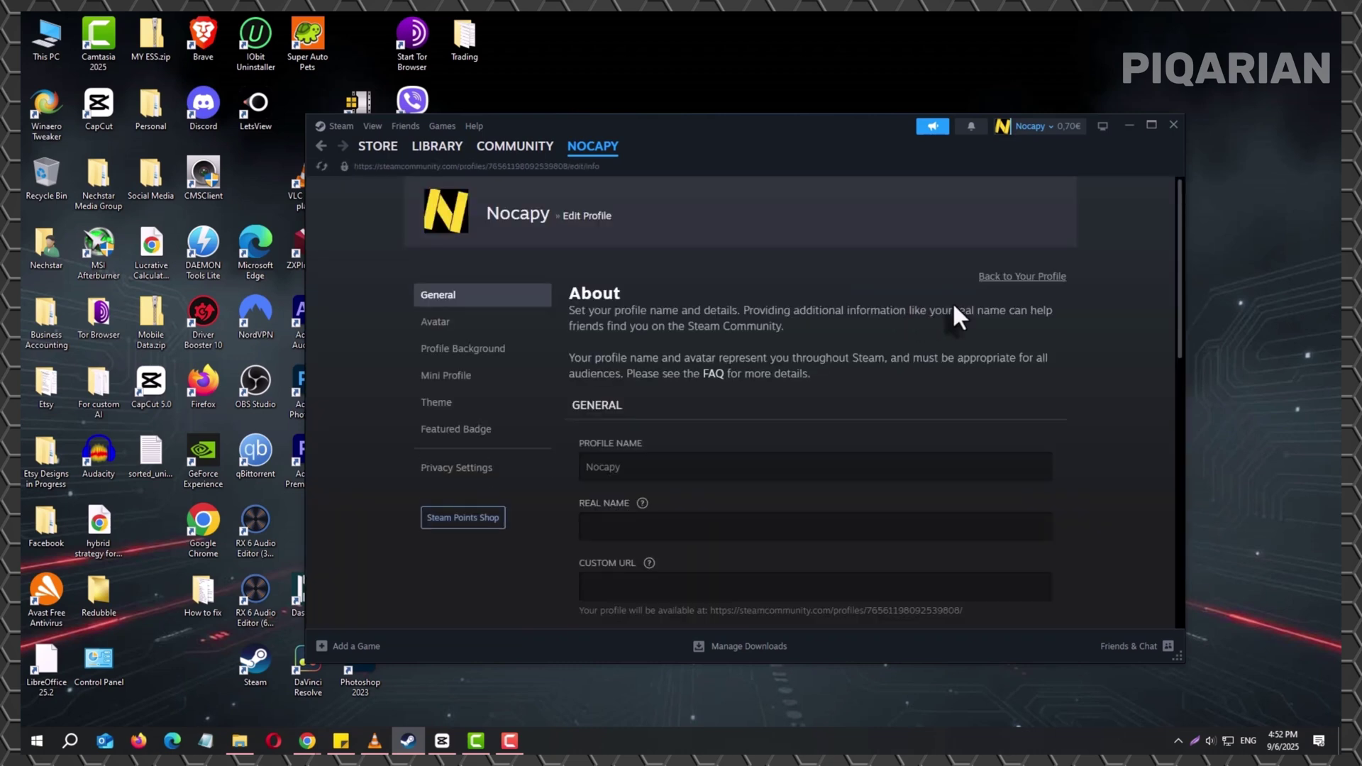
- Review the profile's general settings and the options available for the location's Country, including (Do not display)
scroll(954, 307, "down", 4)
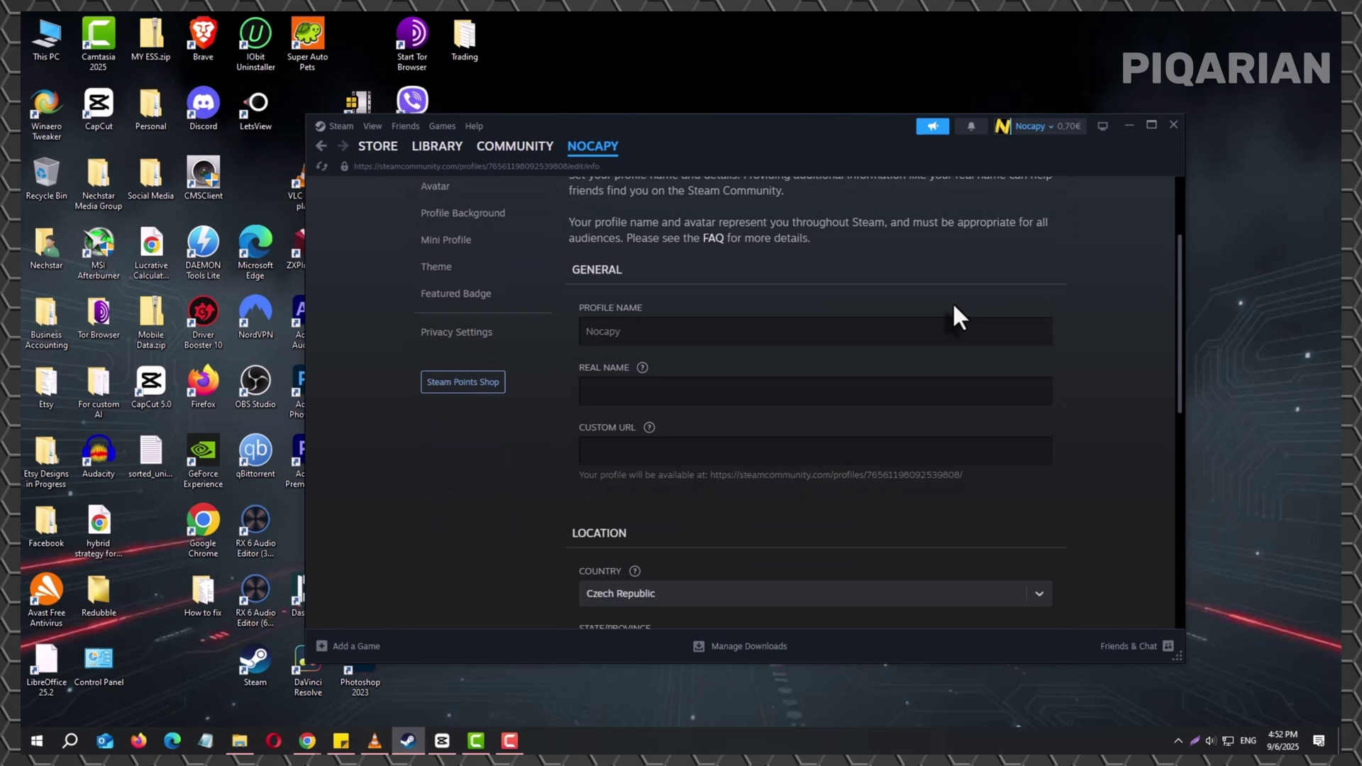
scroll(947, 305, "up", 2)
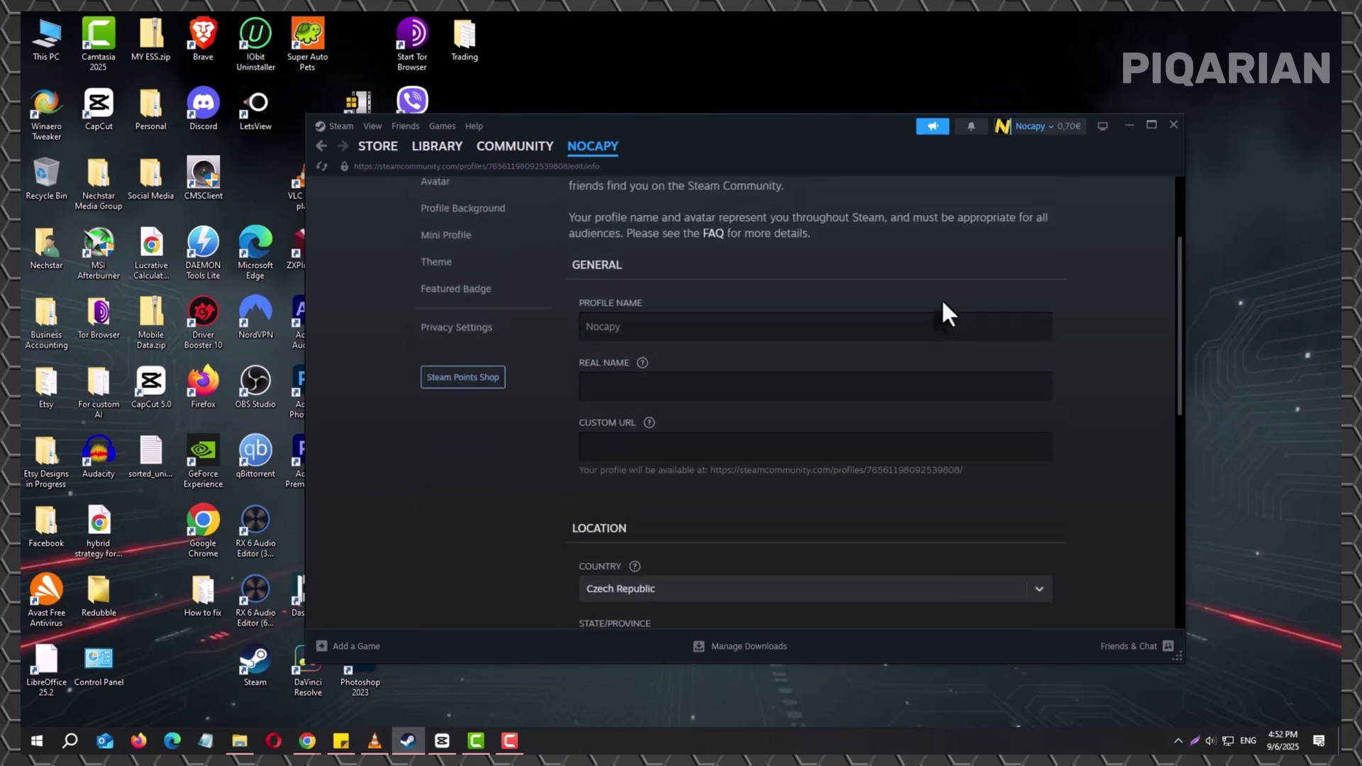
scroll(906, 304, "down", 4)
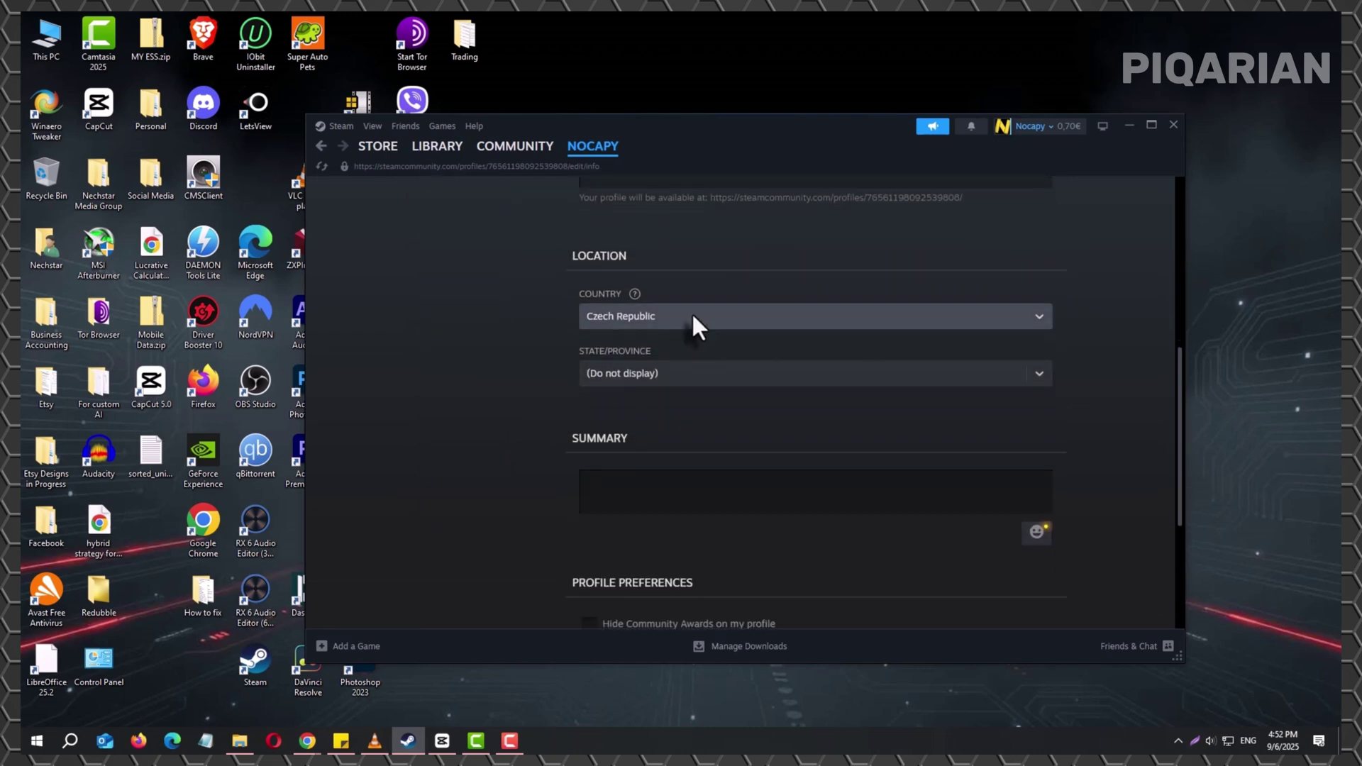
left_click(692, 312)
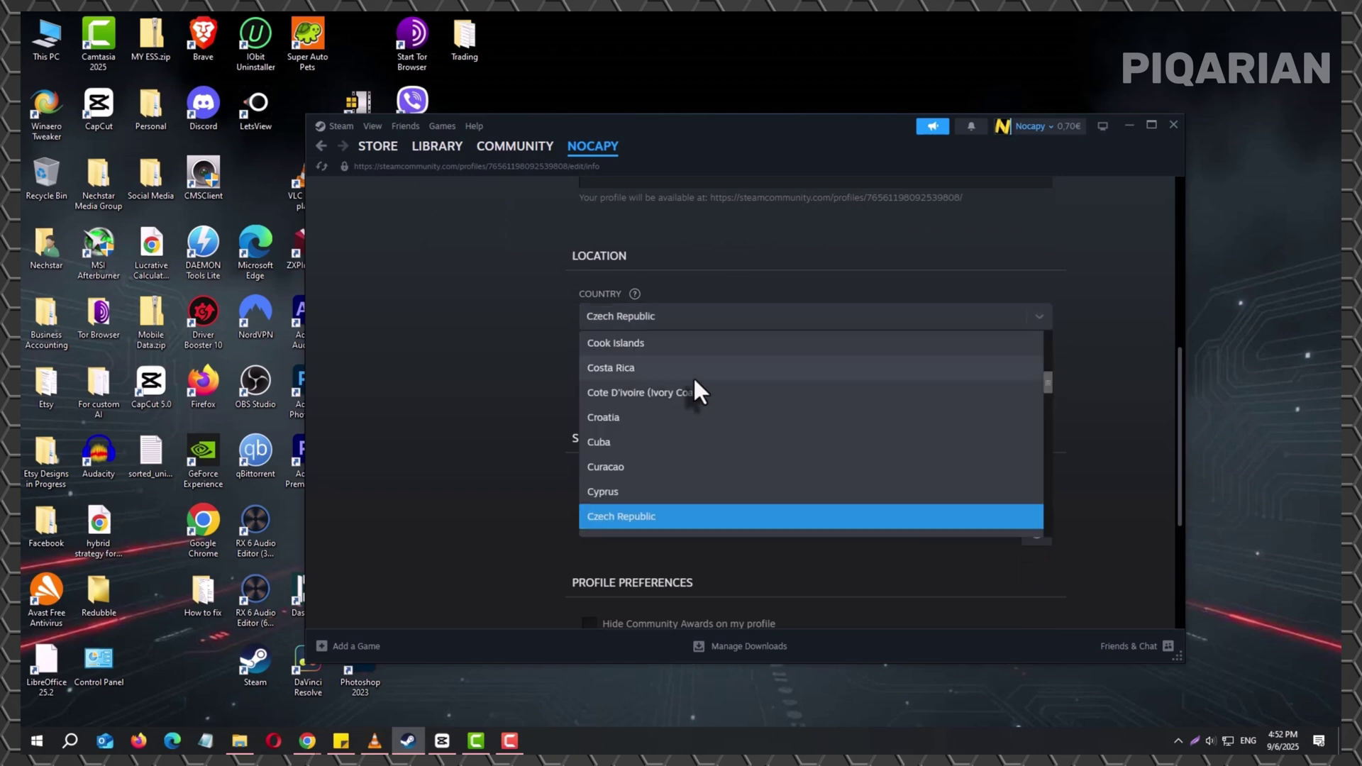
scroll(704, 398, "down", 2)
scroll(684, 444, "up", 9)
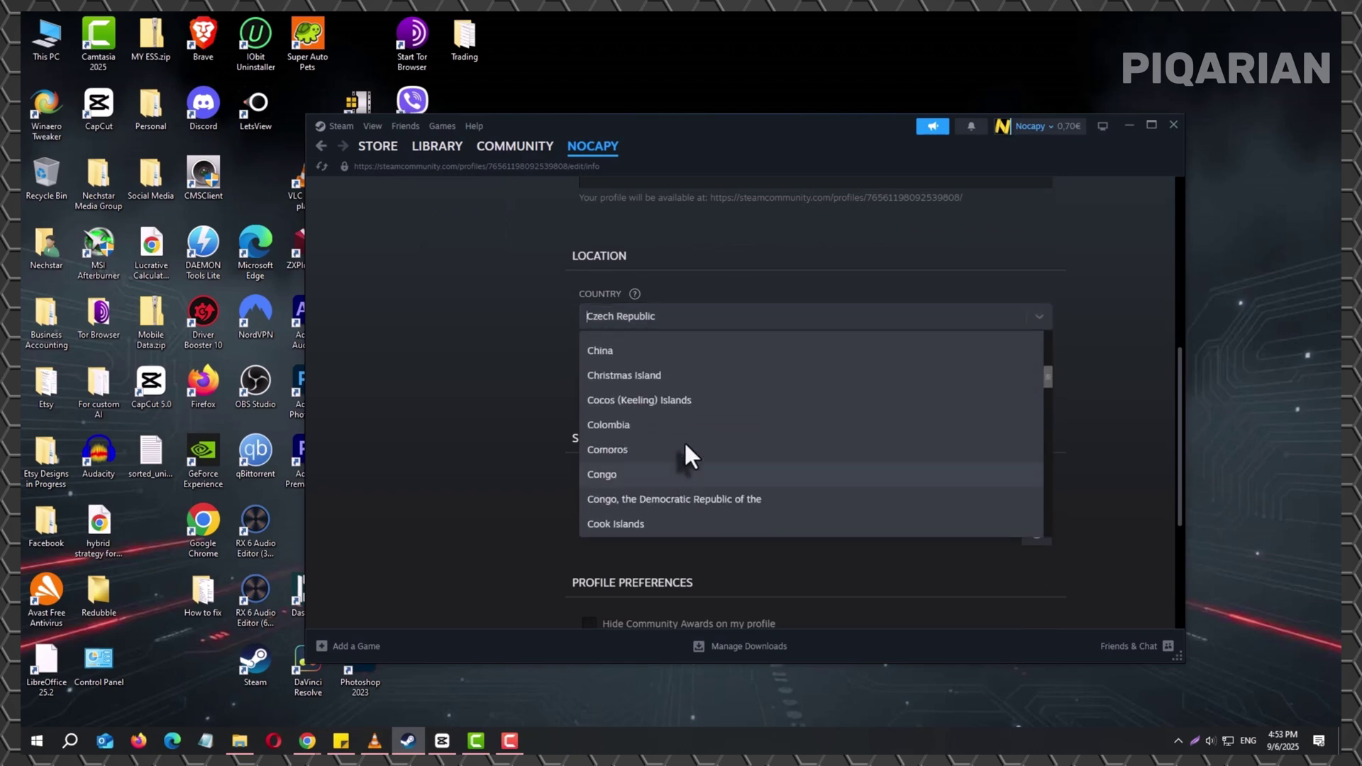
scroll(684, 440, "up", 5)
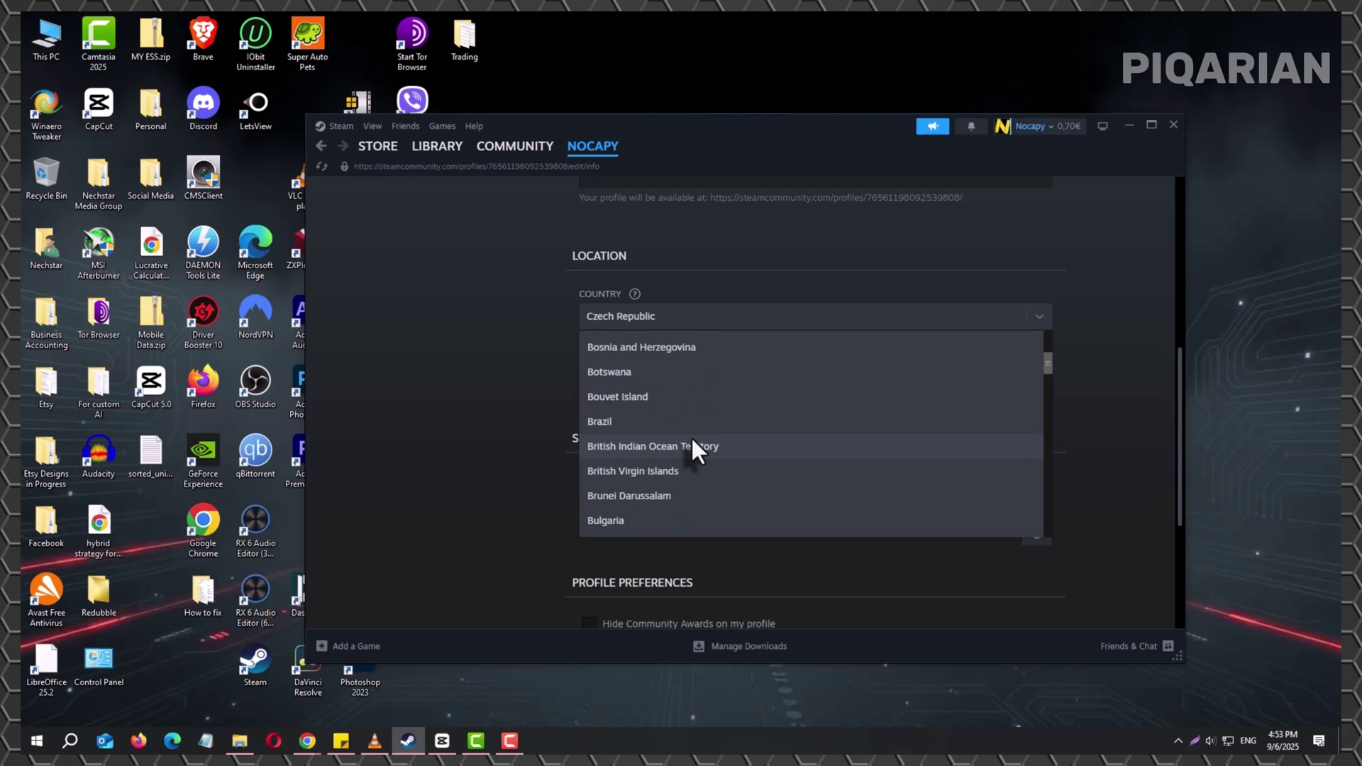
scroll(806, 438, "up", 7)
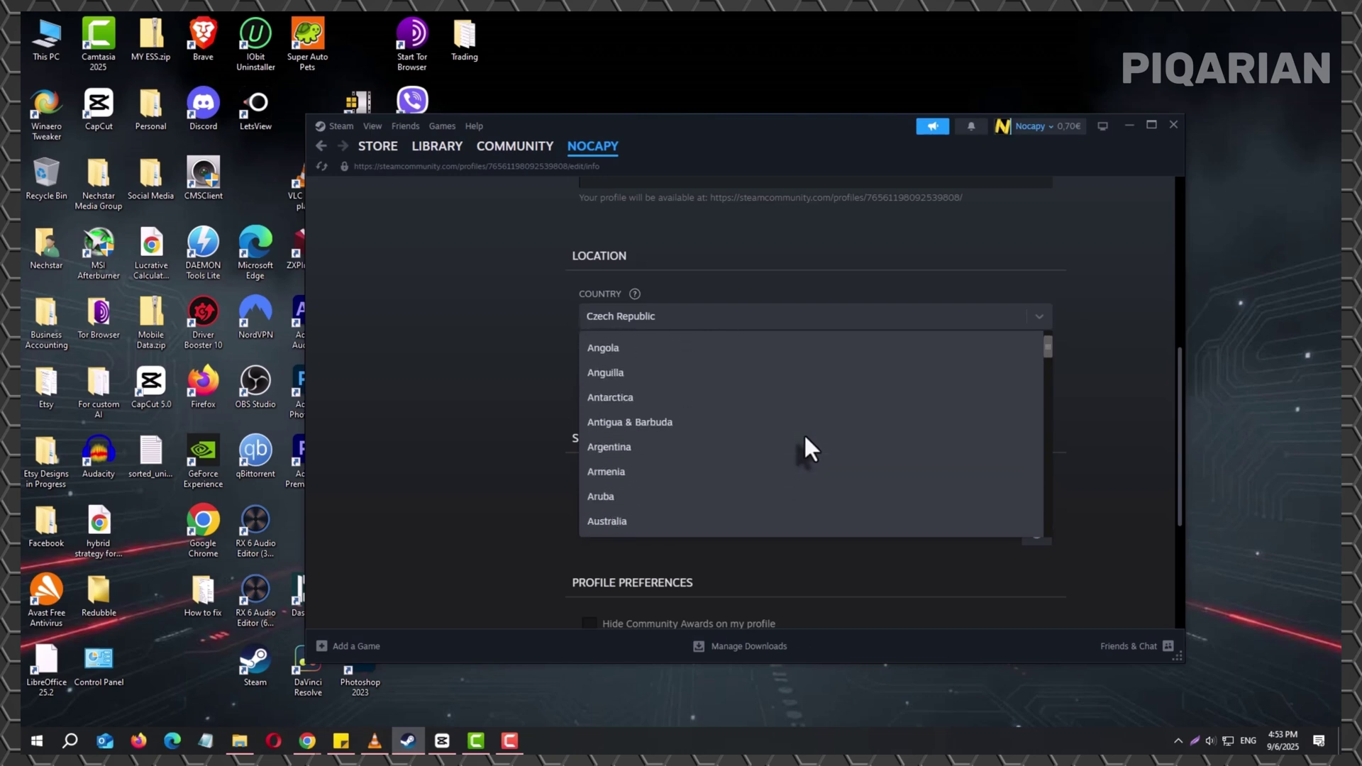
scroll(805, 433, "up", 1)
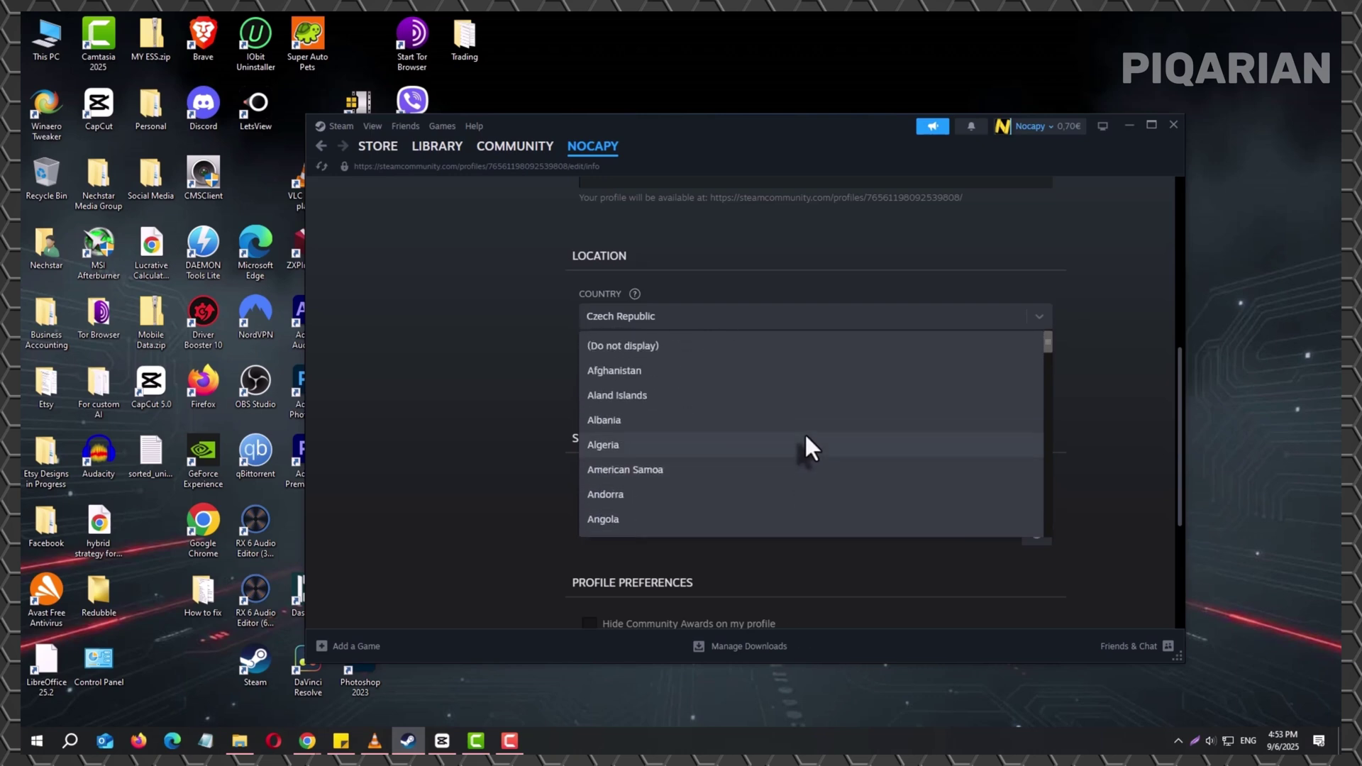
left_click(568, 412)
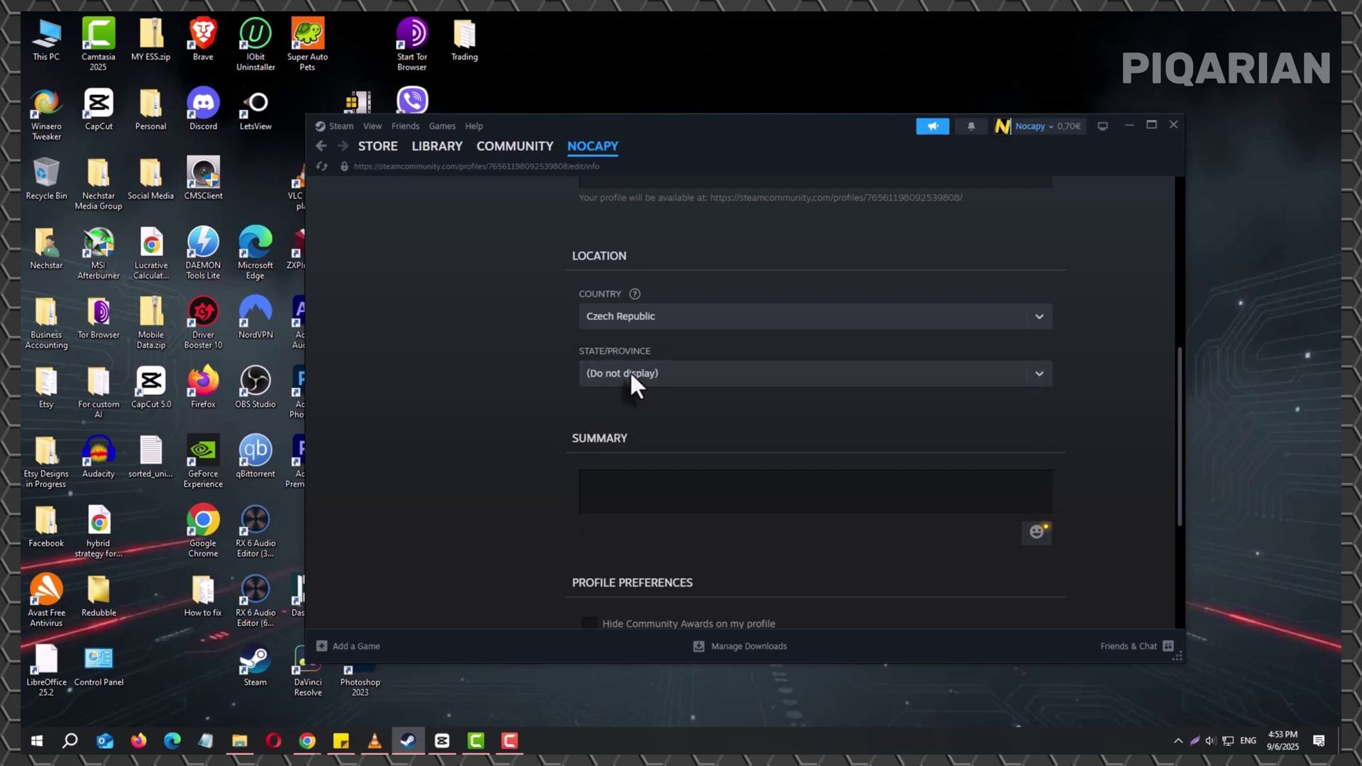
- Save the general profile settings and return to the profile page
scroll(474, 415, "down", 2)
scroll(474, 416, "down", 2)
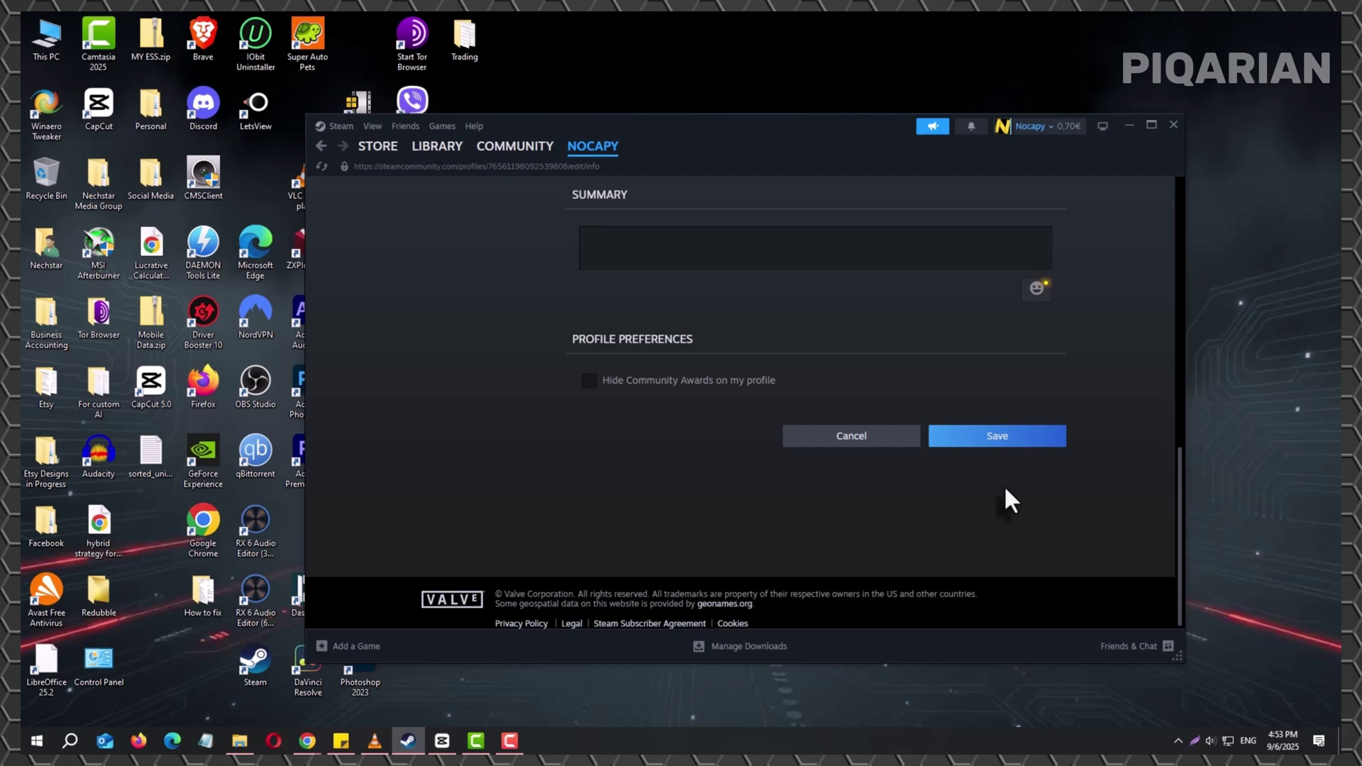
left_click(993, 439)
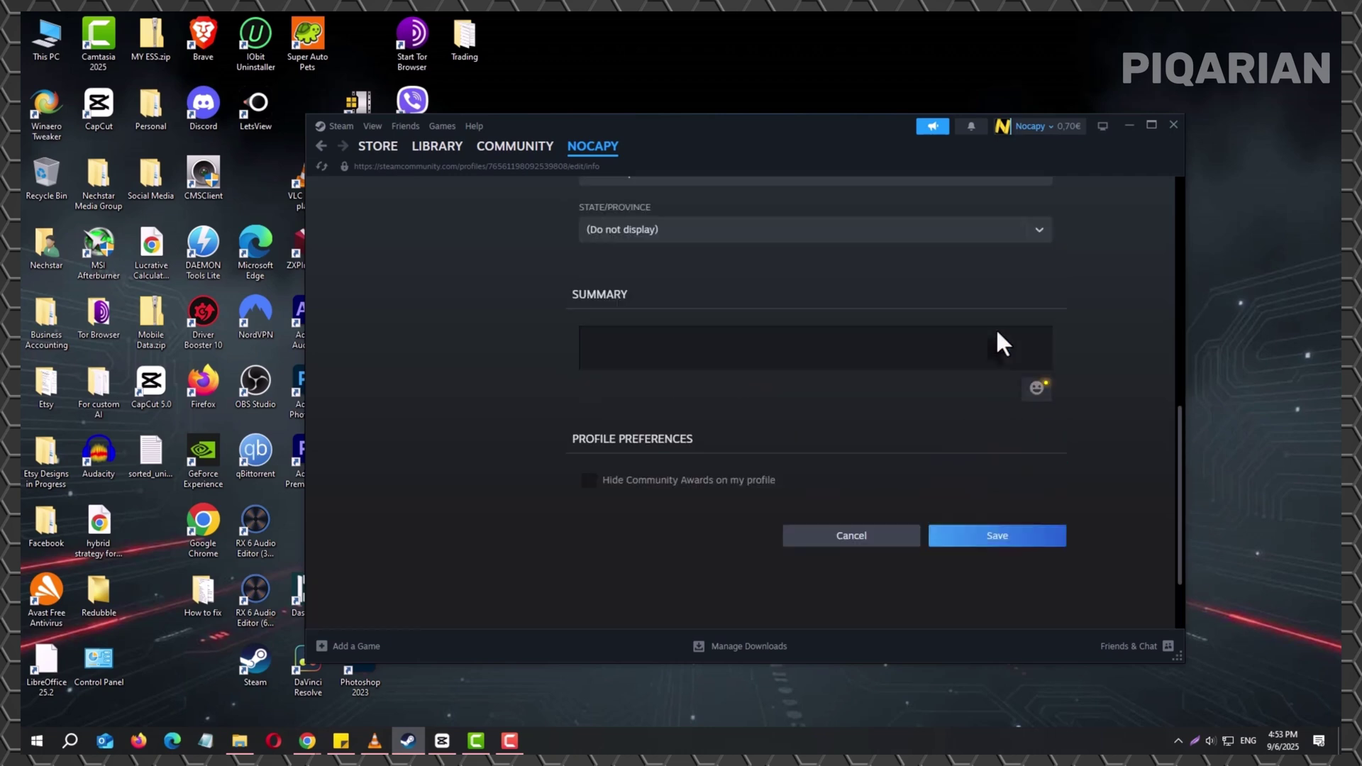
left_click(1006, 127)
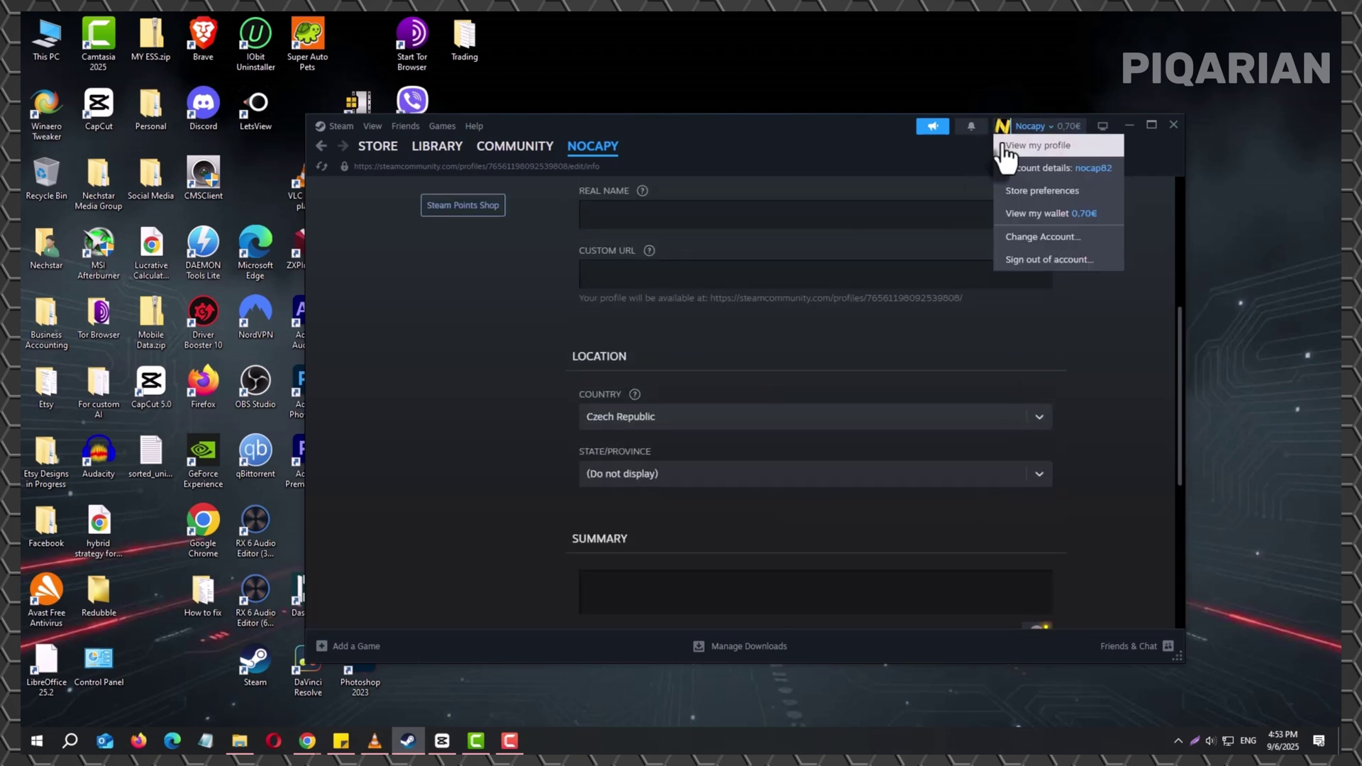
left_click(1004, 146)
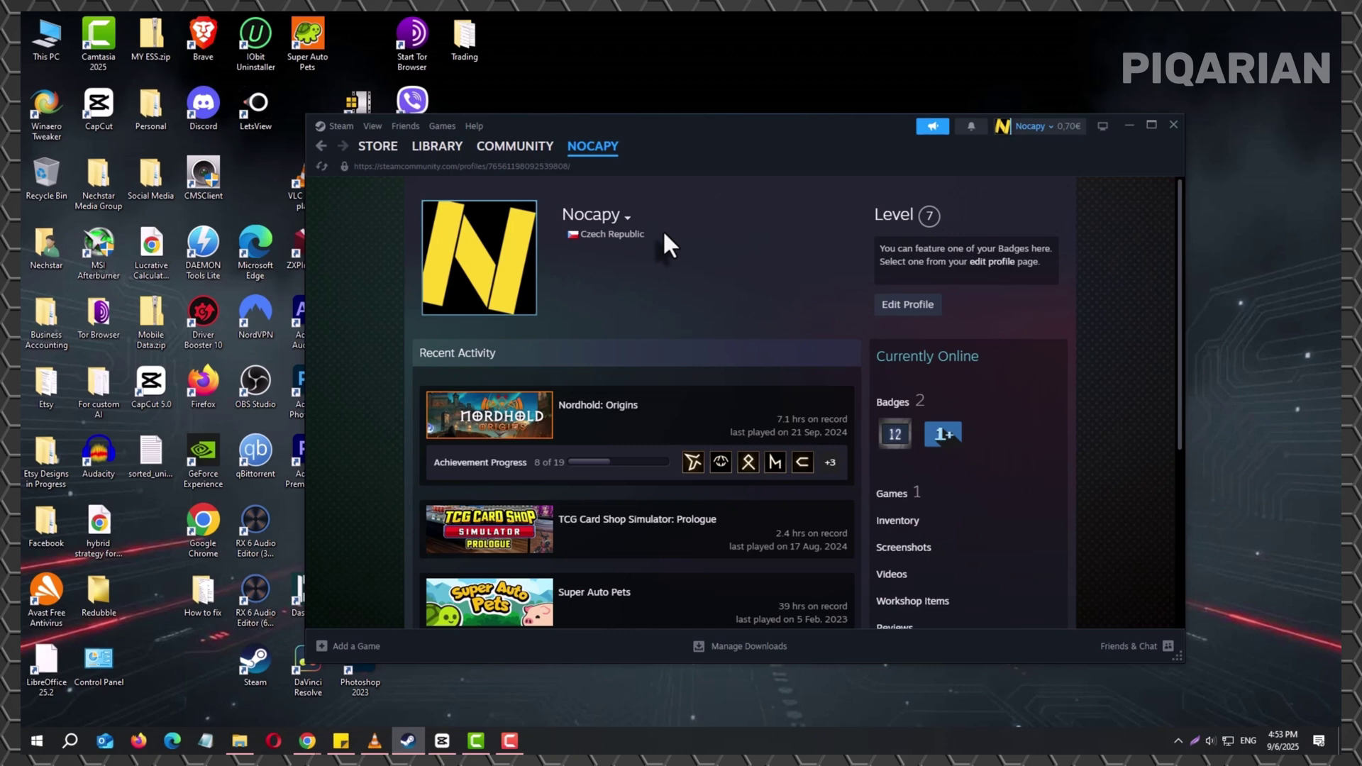
- Edit the profile, set its Country to (Do not display), and save the profile
left_click(915, 306)
scroll(815, 497, "down", 2)
left_click(705, 596)
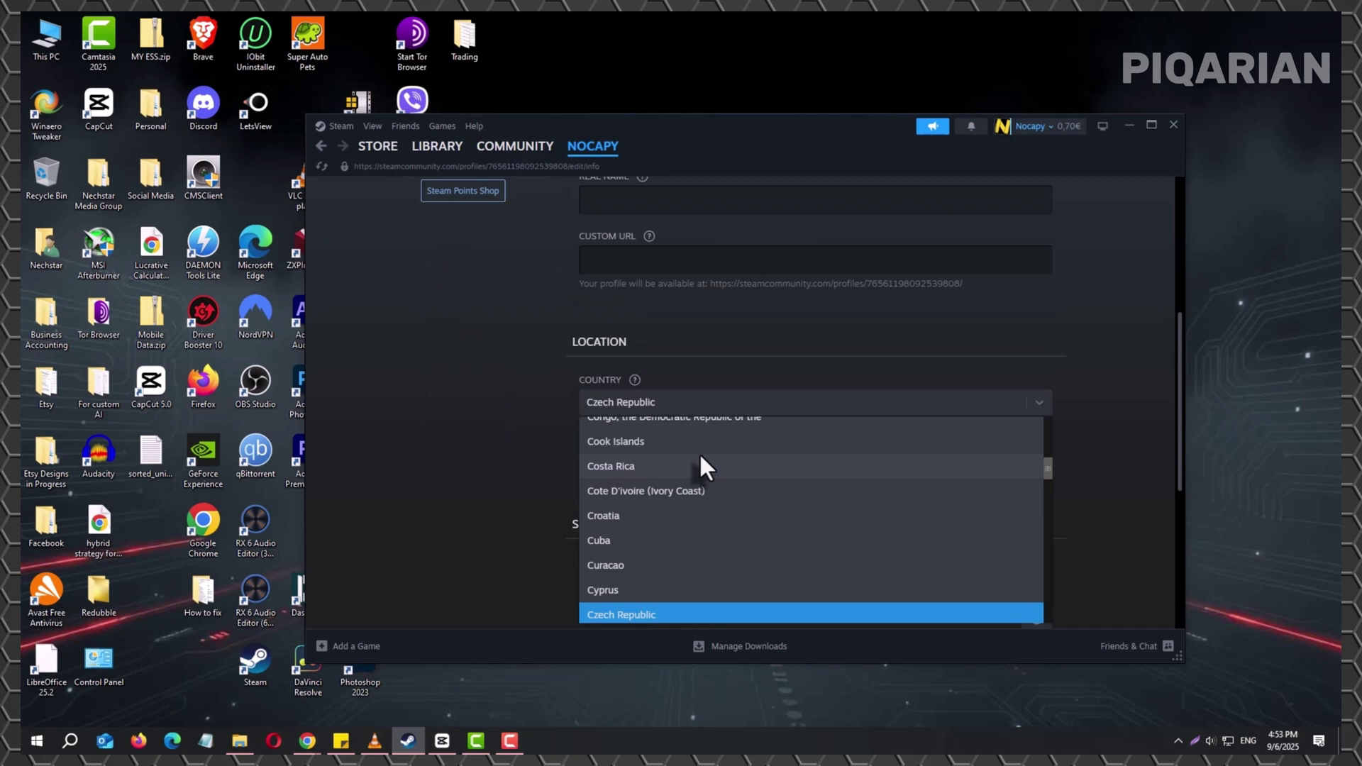
scroll(664, 428, "up", 15)
left_click(661, 428)
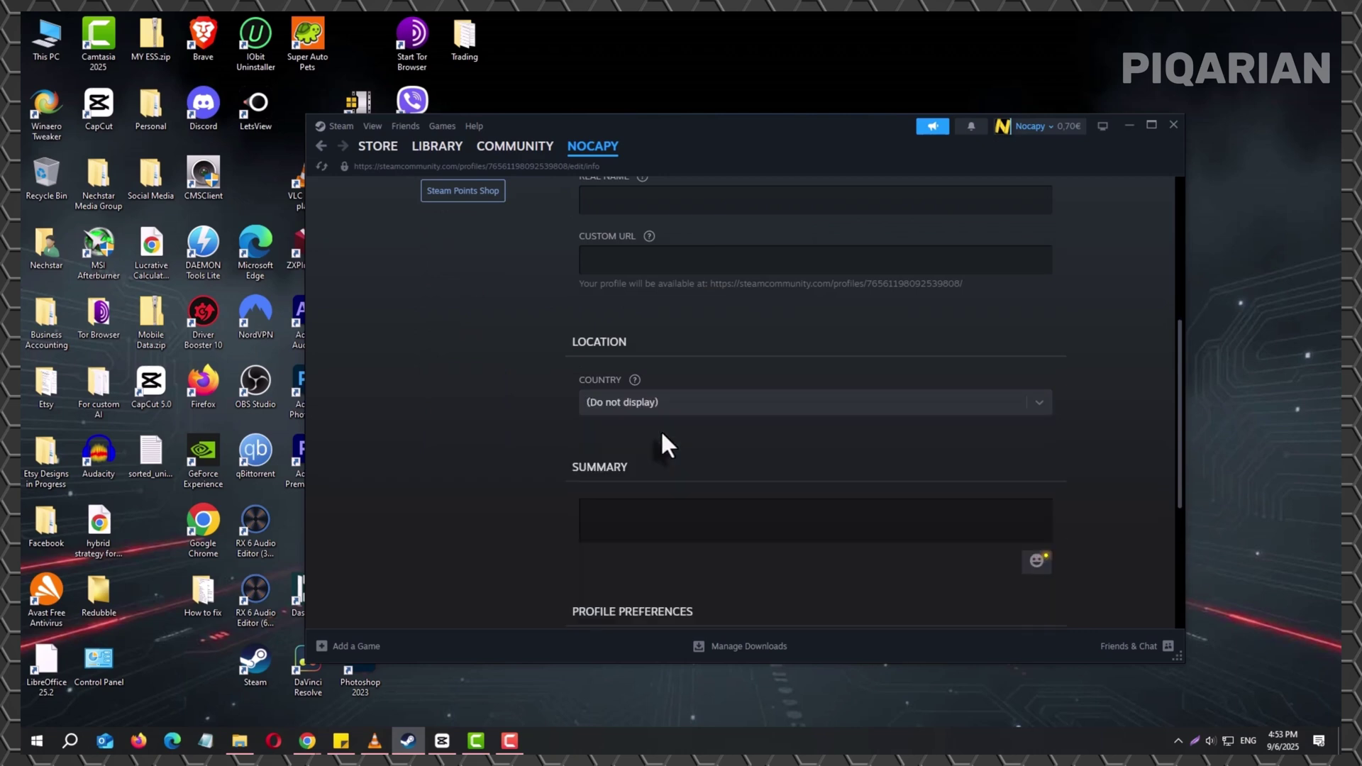
scroll(1018, 453, "down", 4)
left_click(1021, 441)
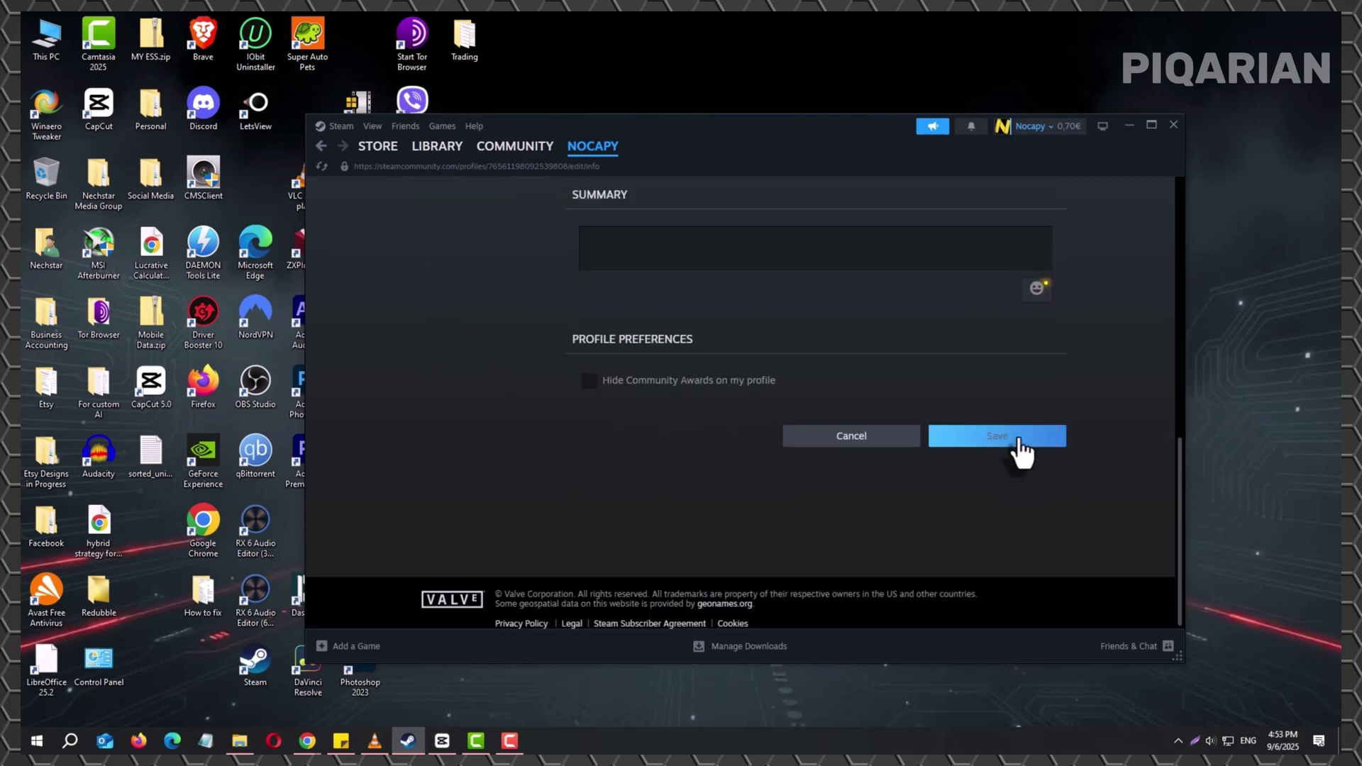
- View the own profile page to check the location display and the list of previously used names
left_click(1002, 135)
left_click(1015, 144)
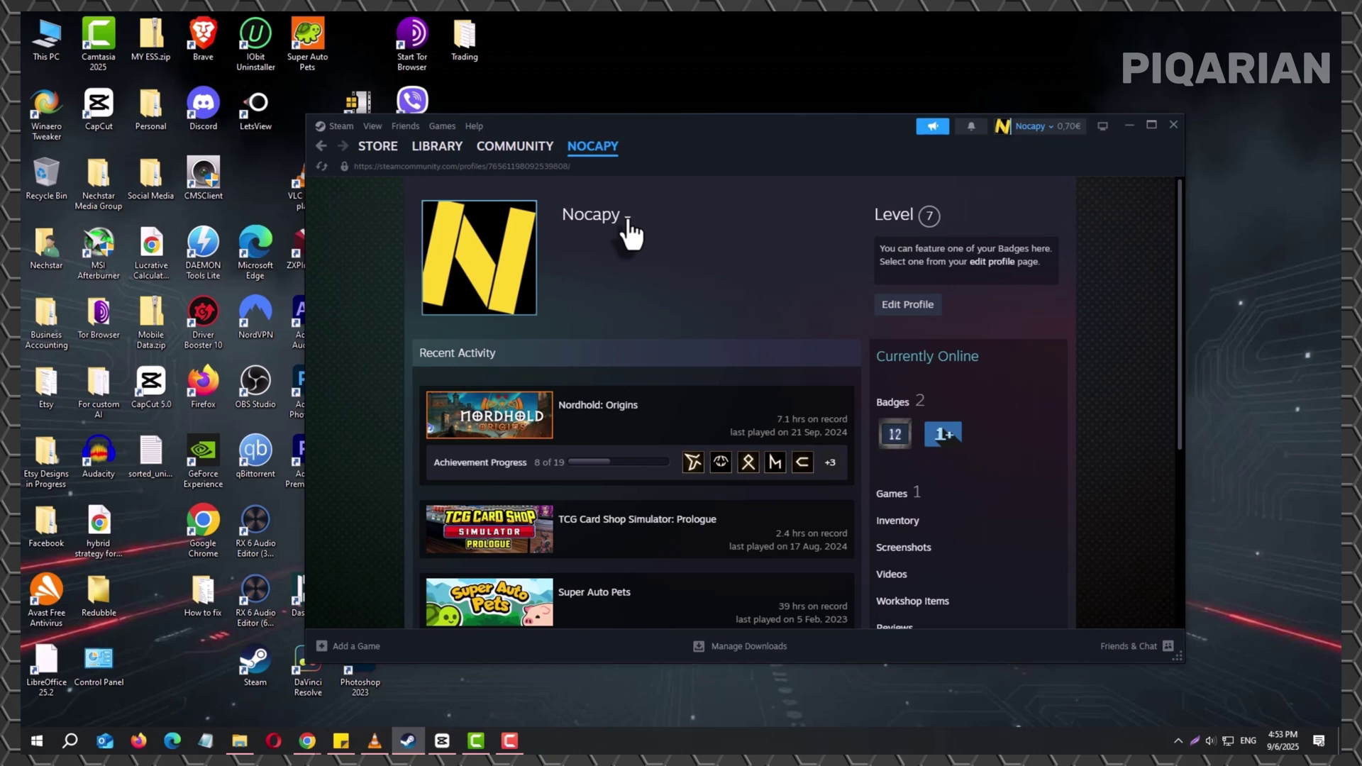
left_click(628, 220)
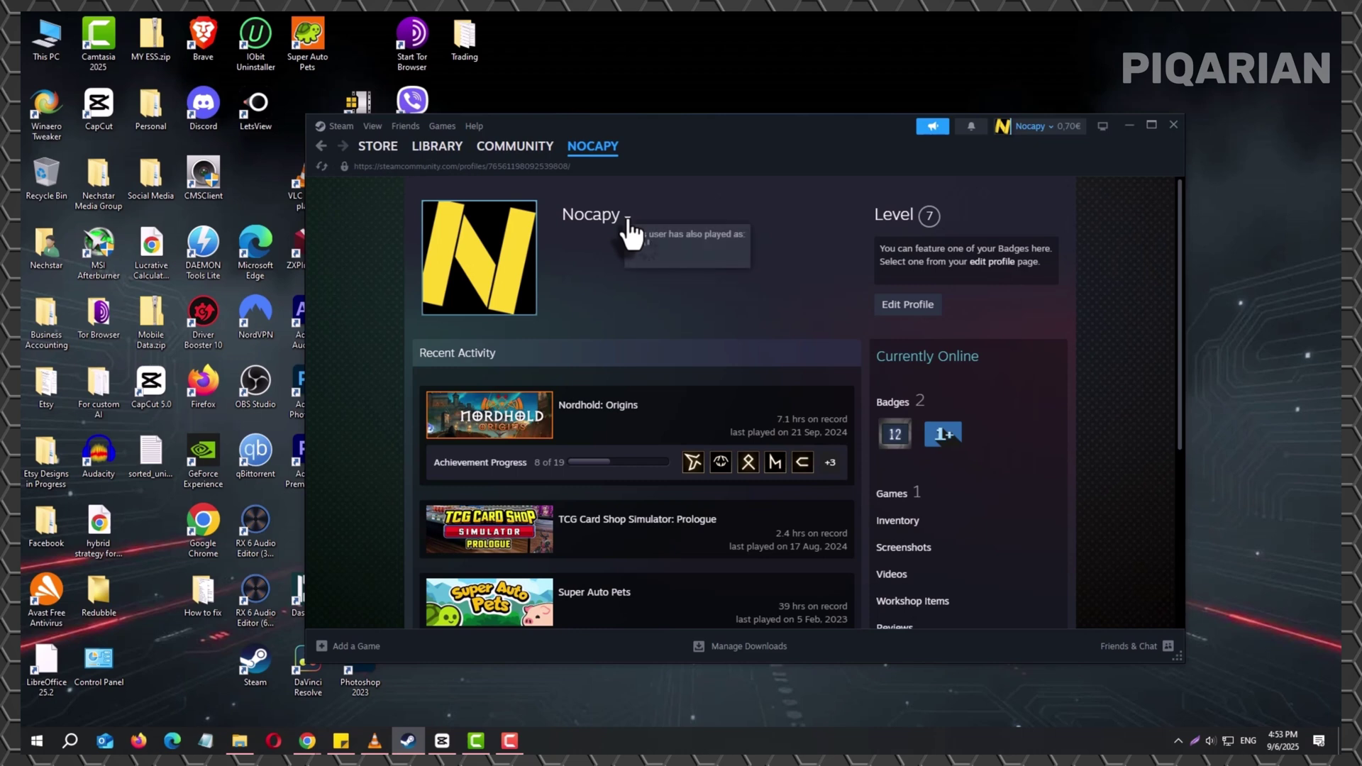
left_click(602, 266)
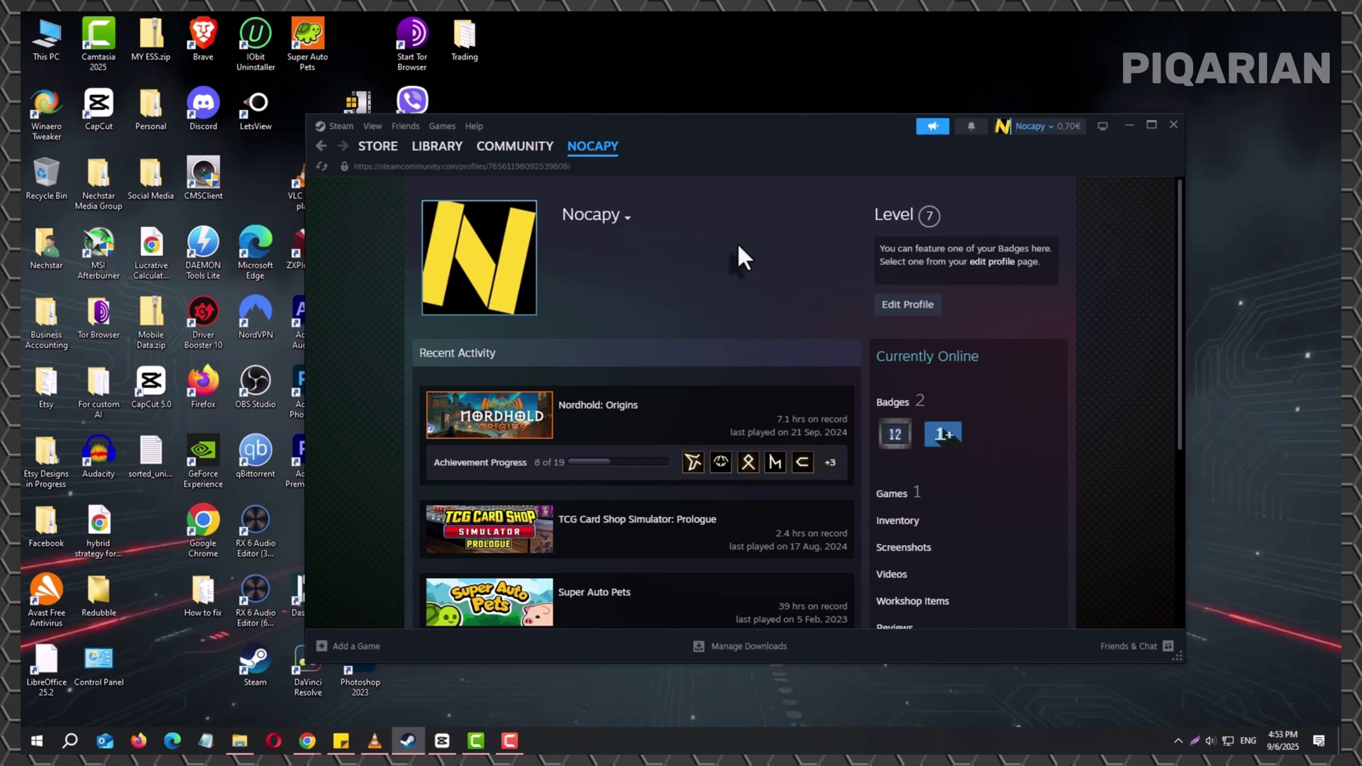
- Open the Store's front page and browse the Featured & Recommended games to check the currency of their prices
mouse_move(367, 149)
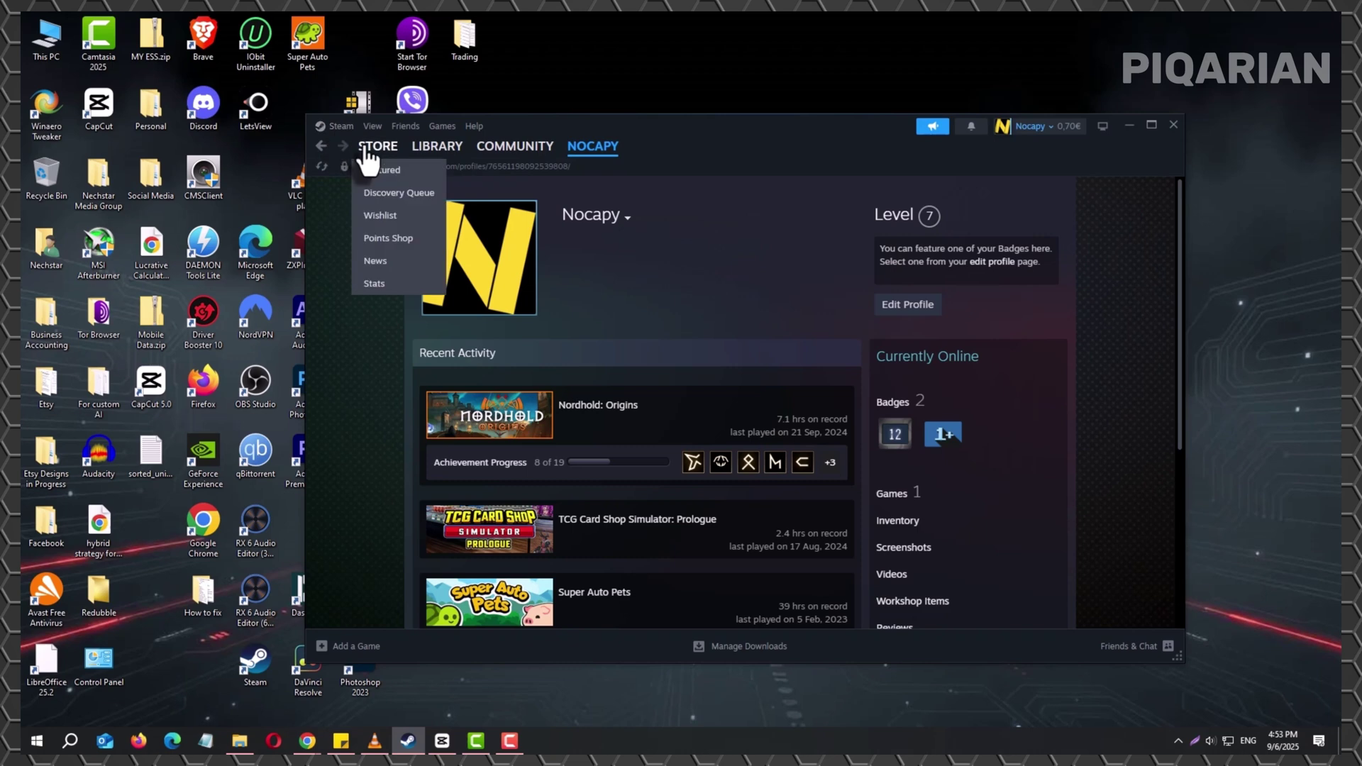
left_click(367, 149)
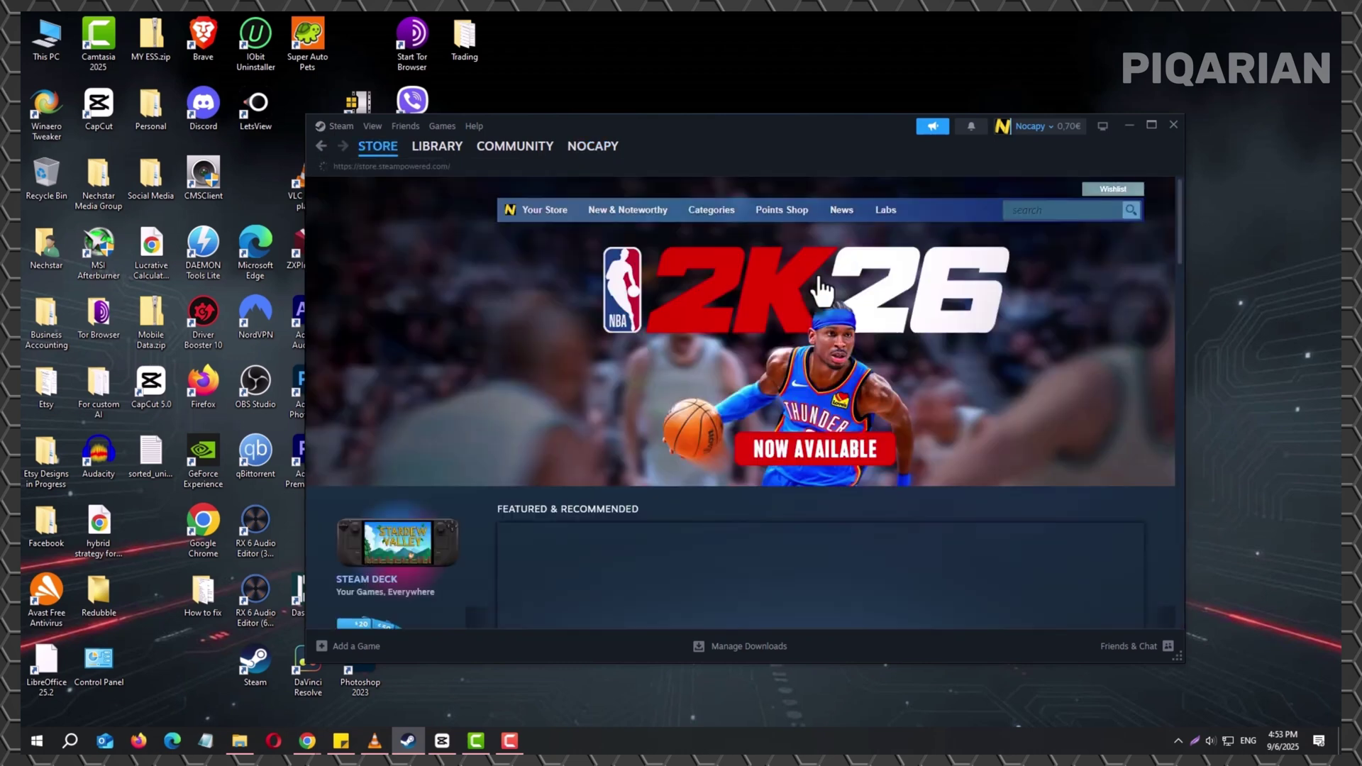
scroll(823, 289, "down", 3)
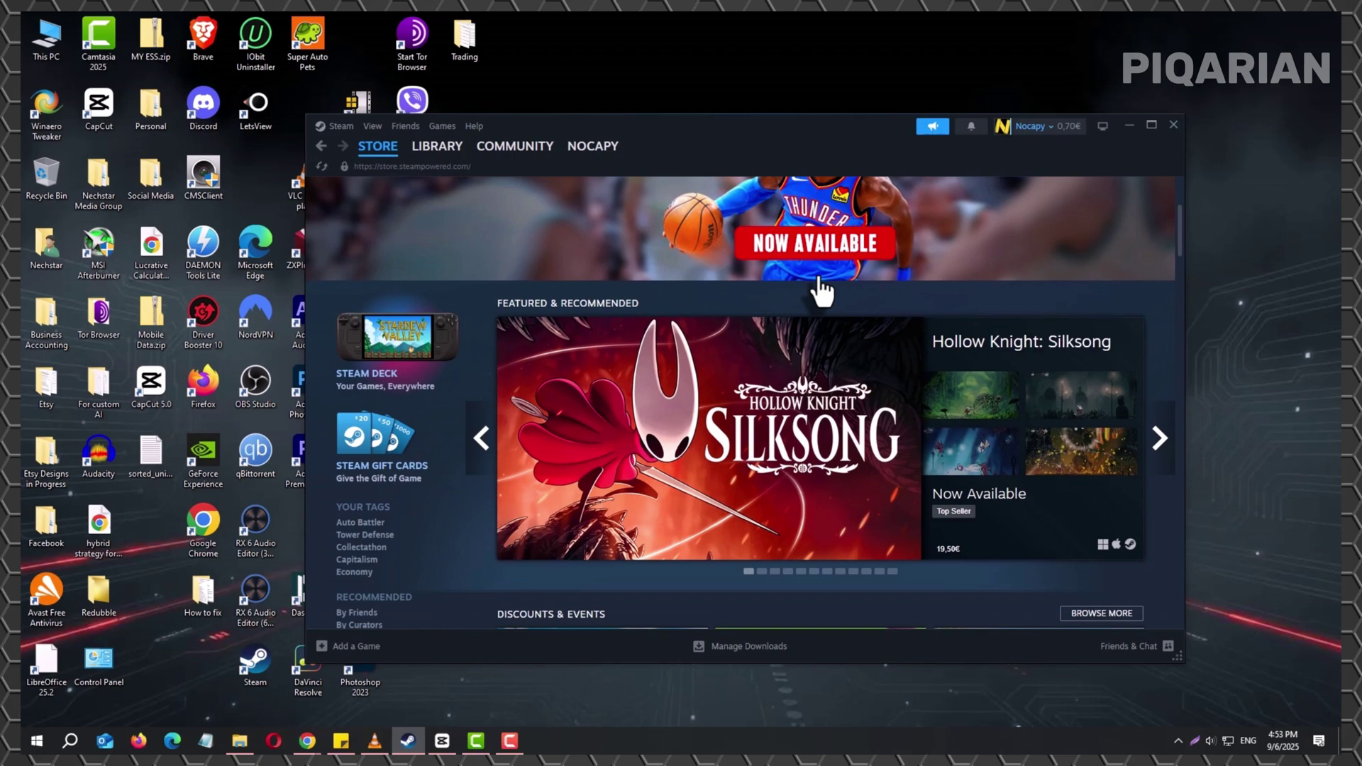
scroll(822, 289, "down", 1)
scroll(823, 290, "down", 1)
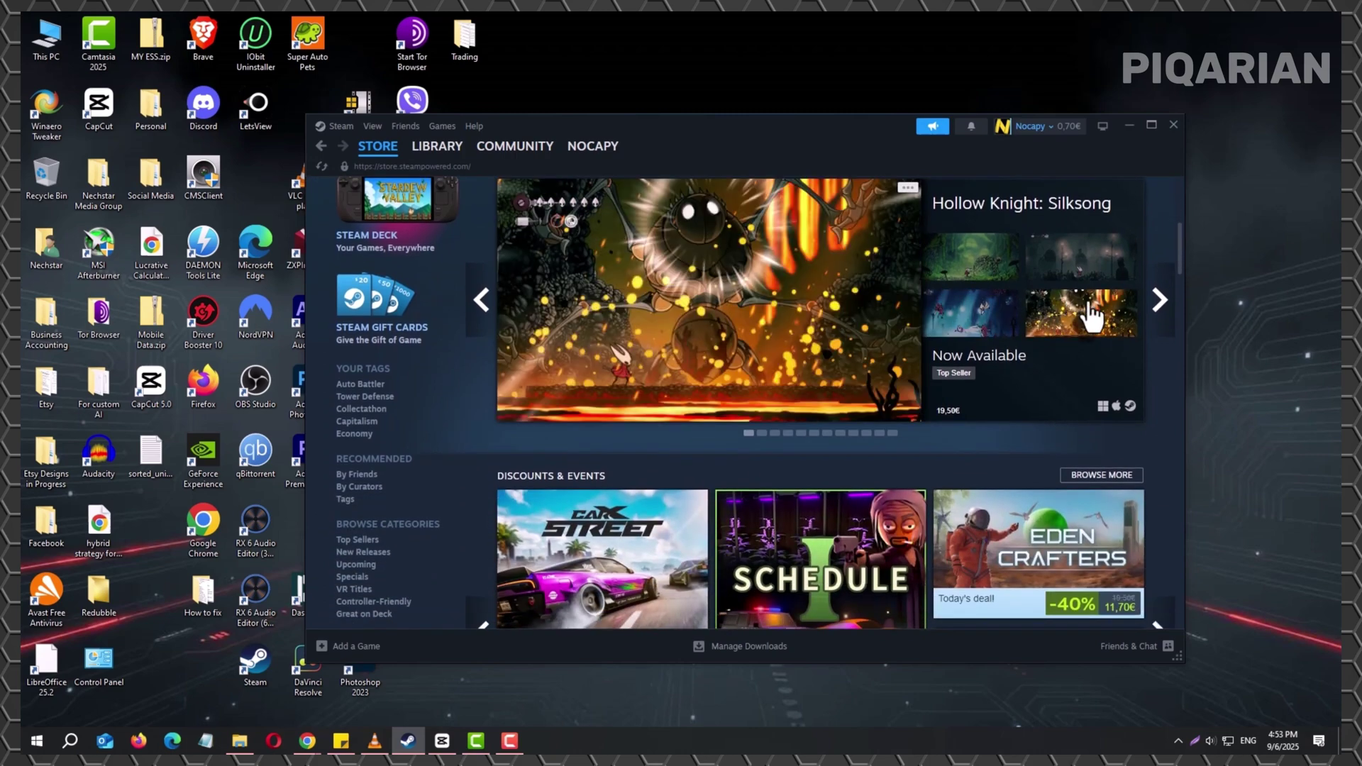
left_click(1160, 301)
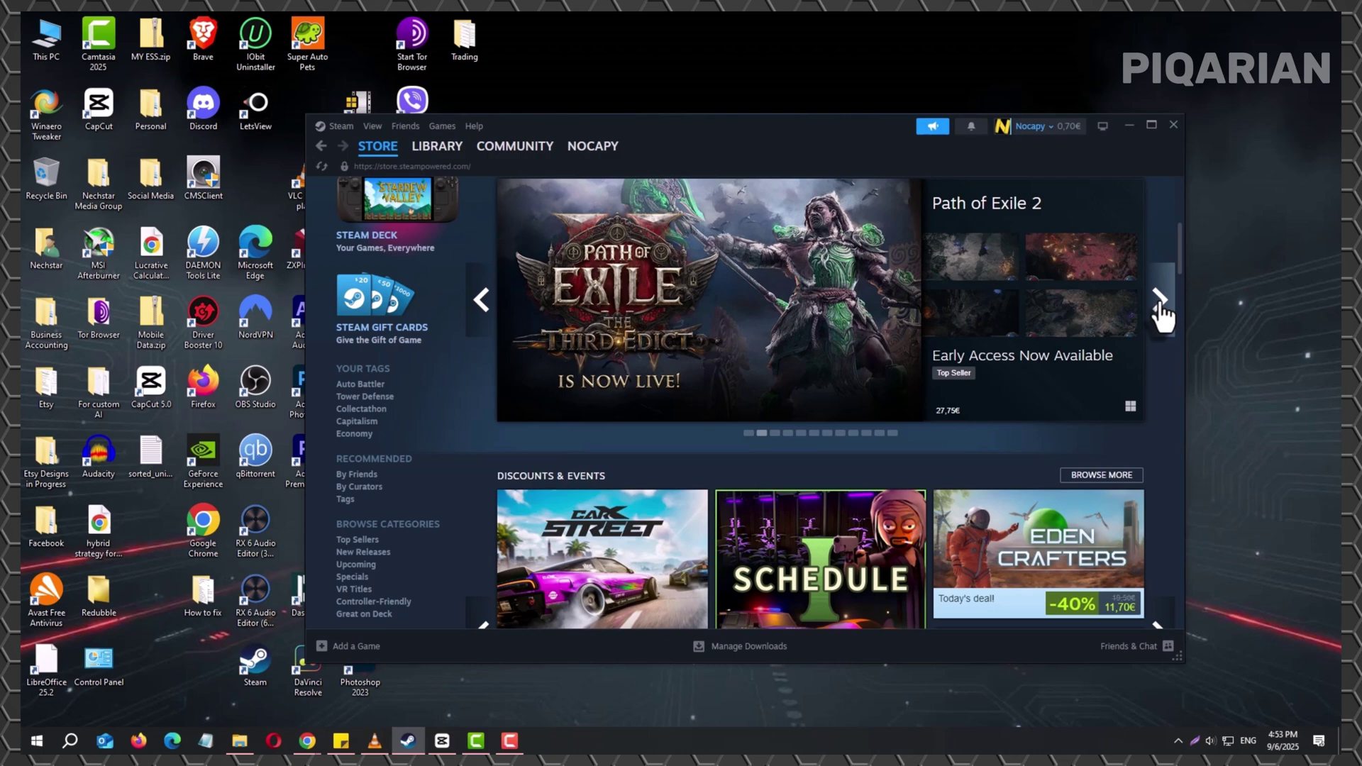
left_click(1160, 302)
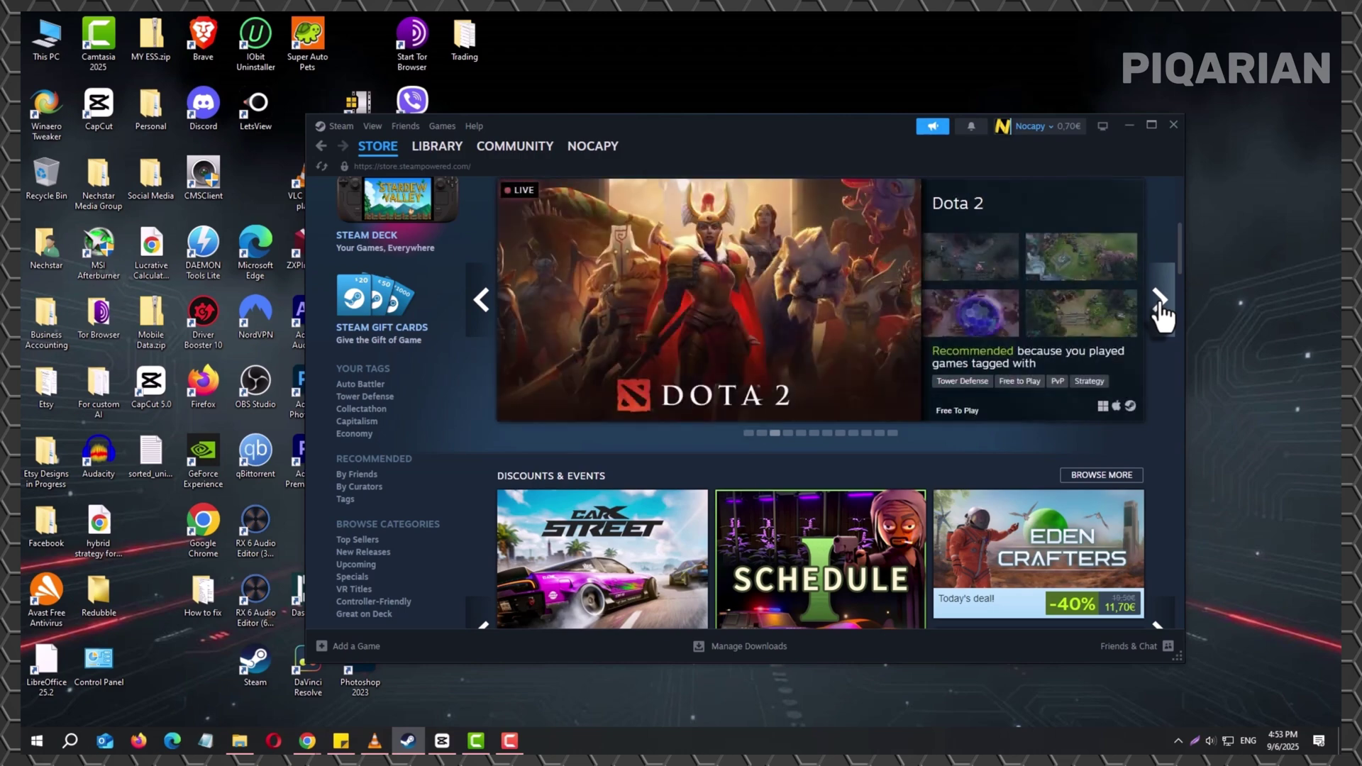
left_click(1160, 302)
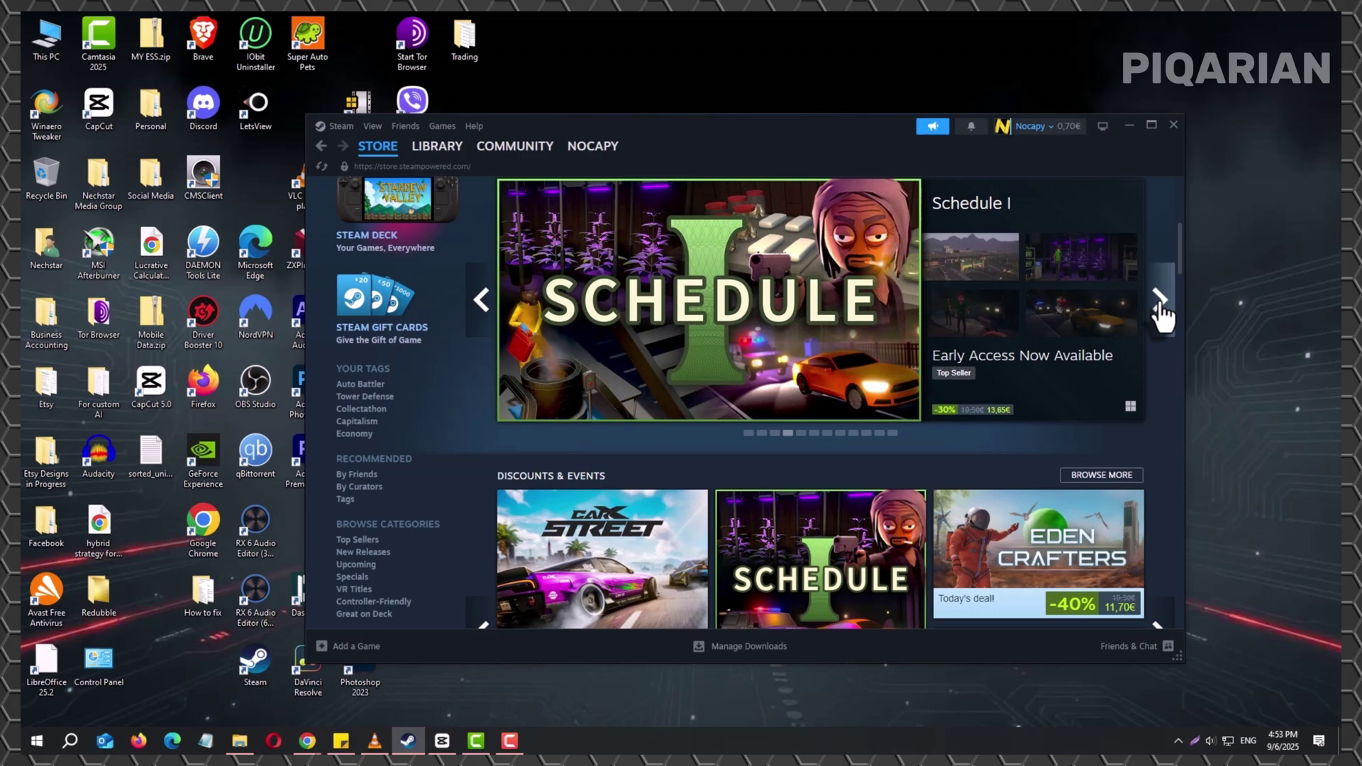
left_click(1160, 301)
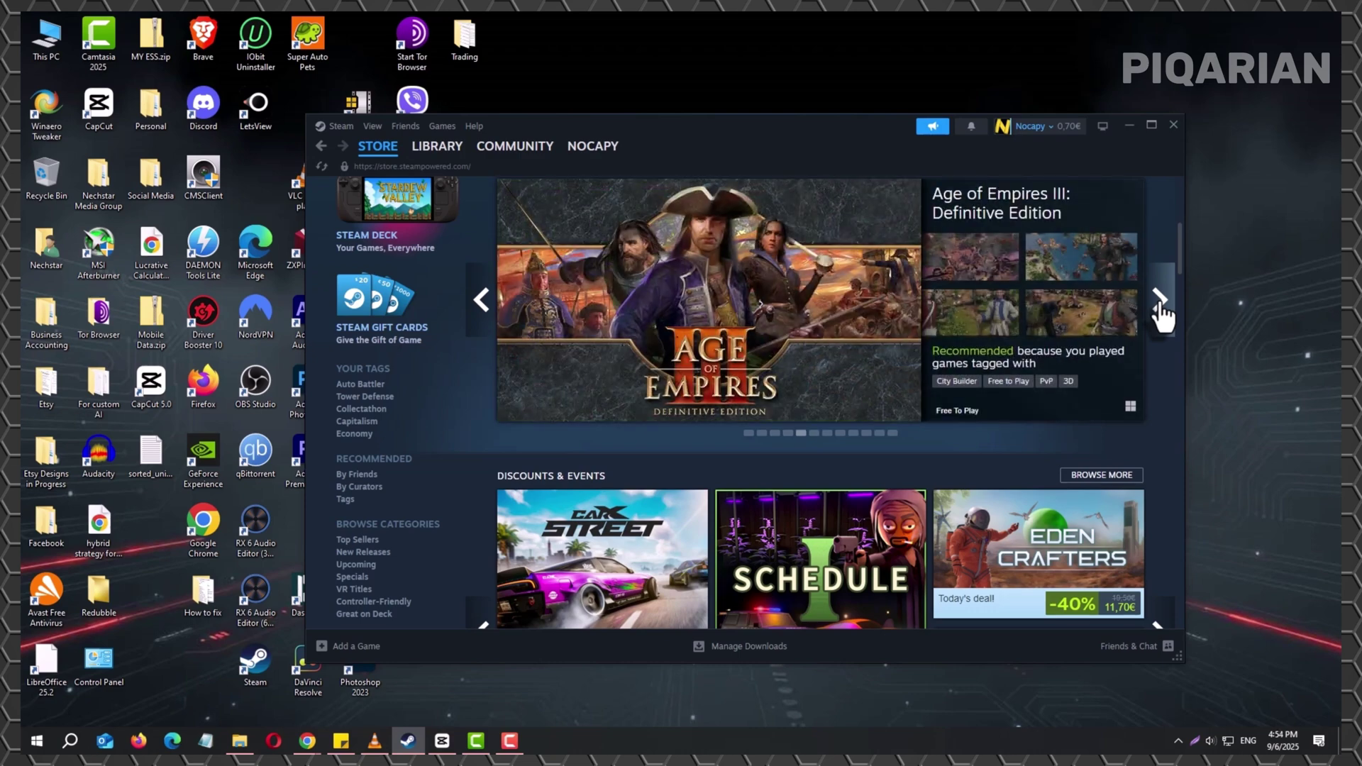
left_click(1160, 302)
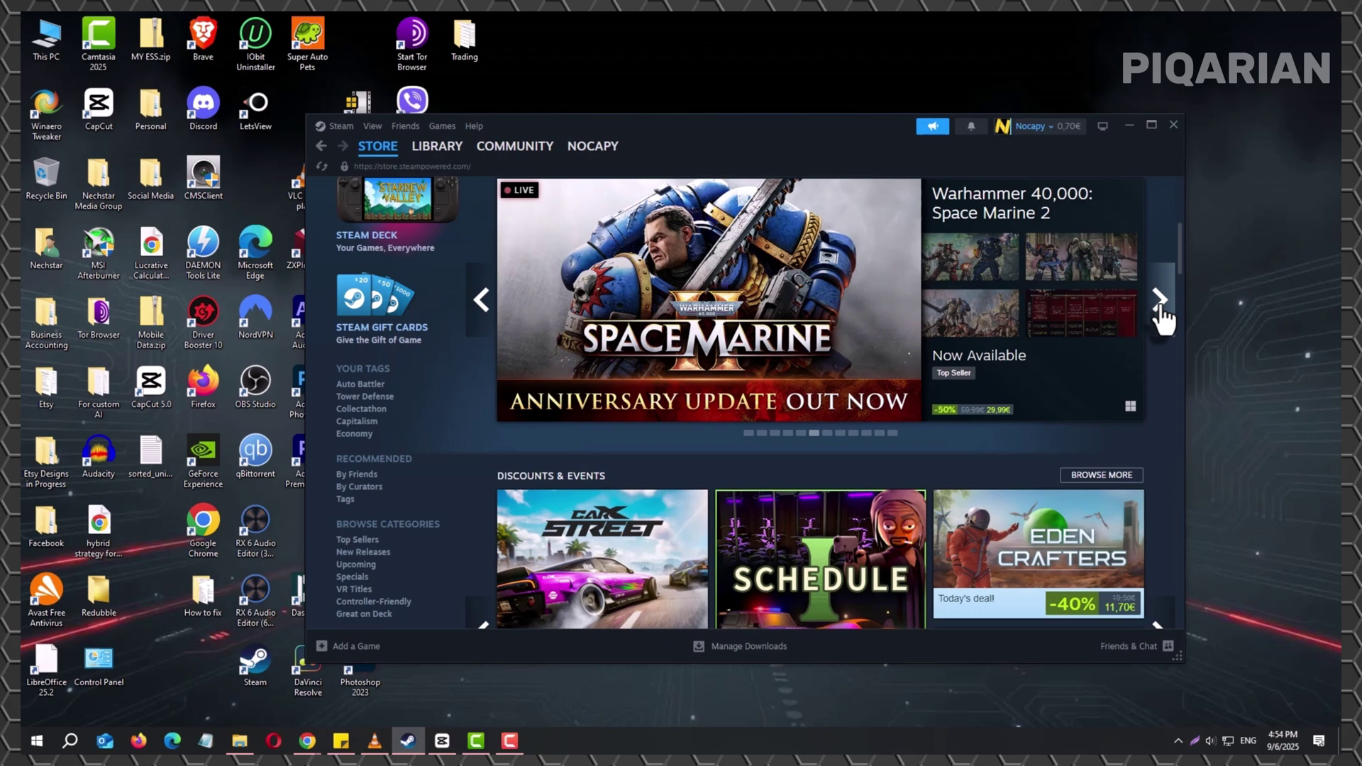
left_click(1160, 304)
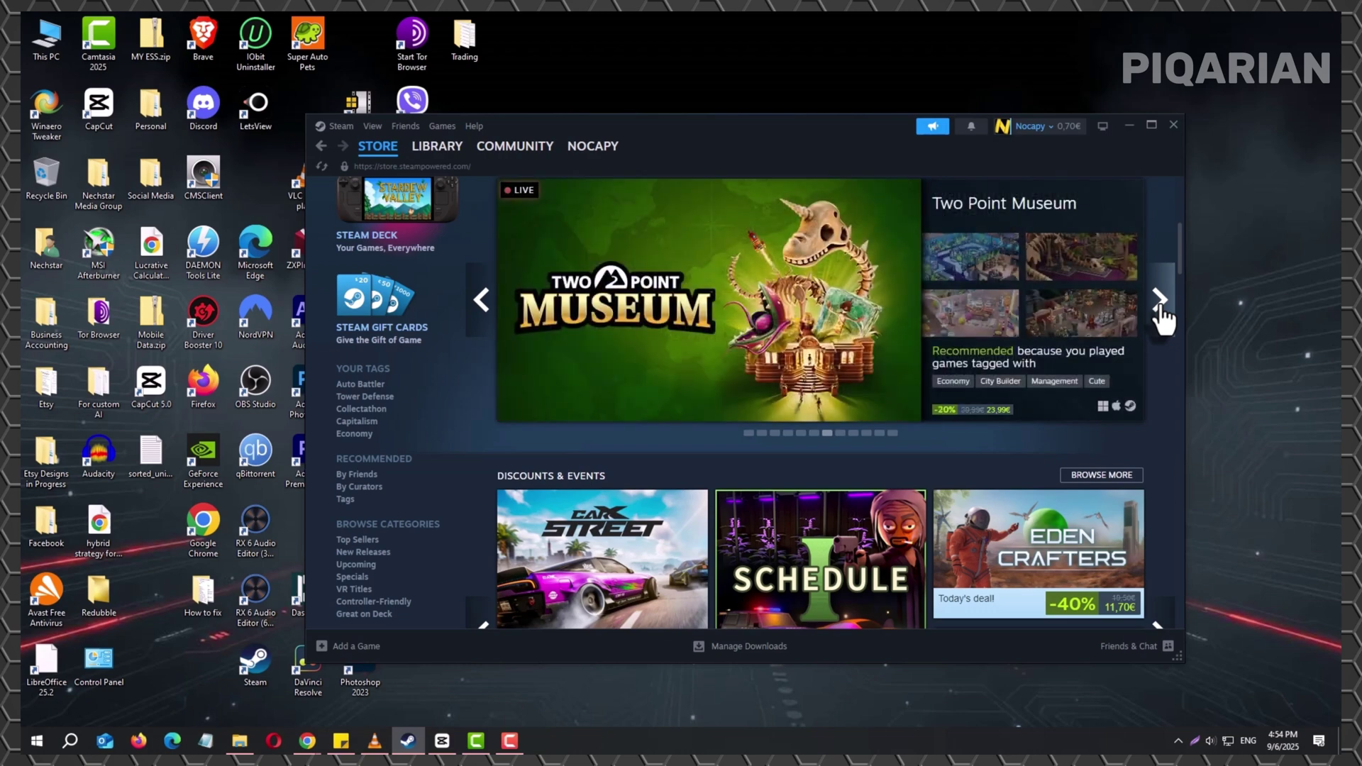
left_click(1160, 304)
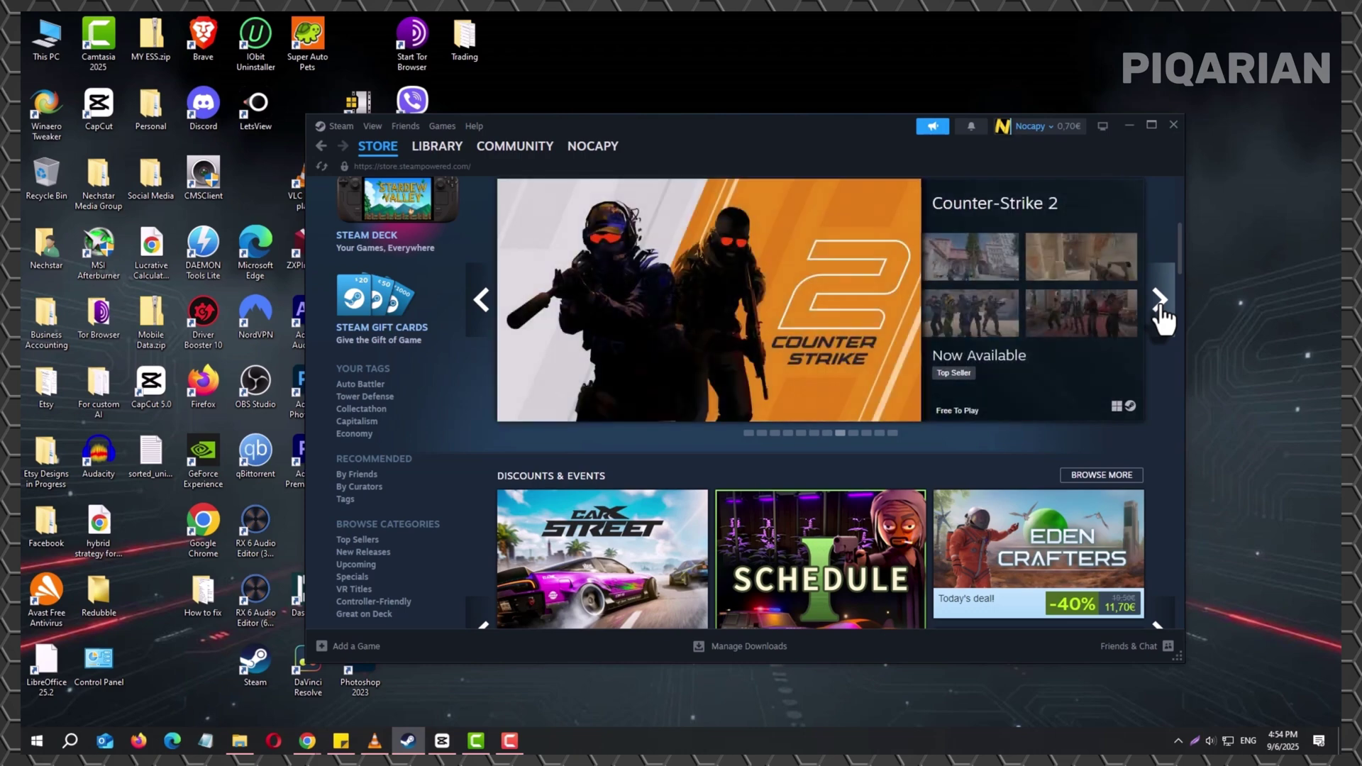
left_click(1160, 304)
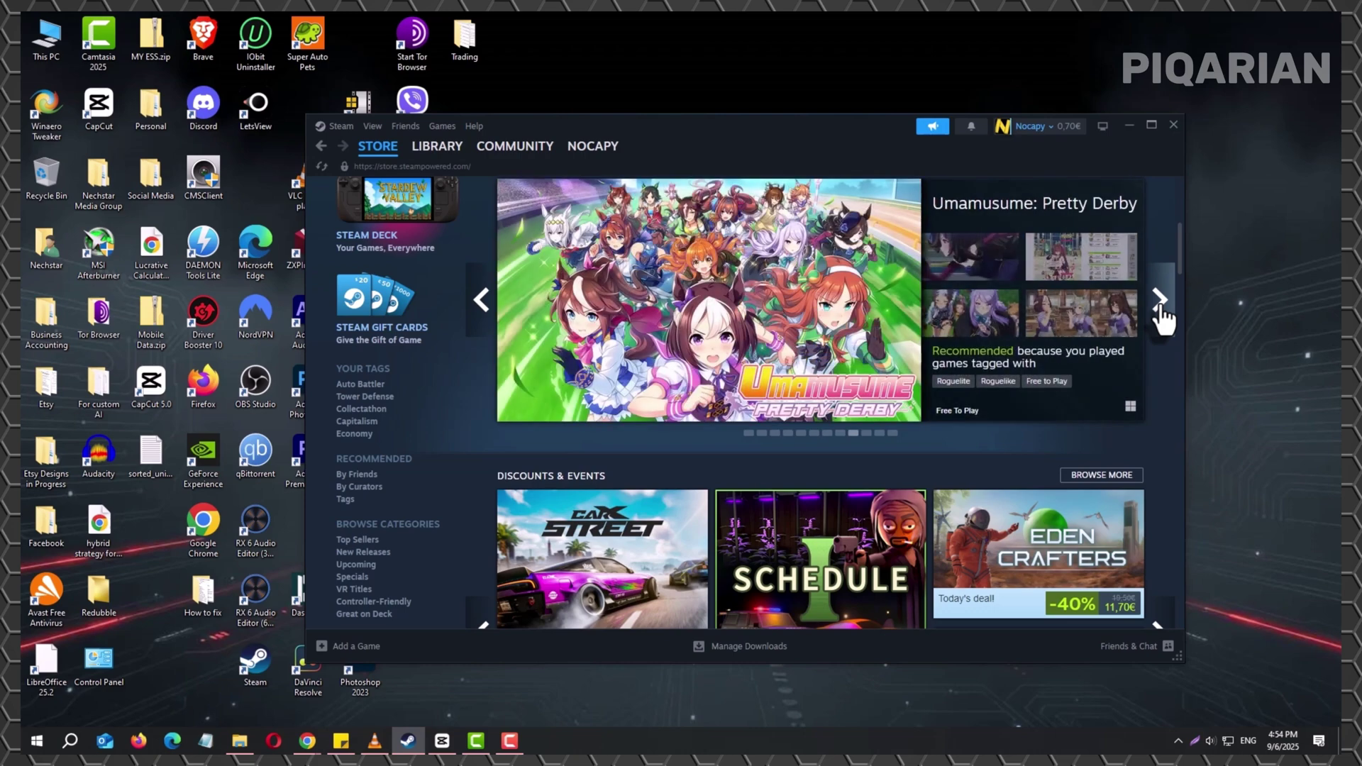
left_click(1160, 304)
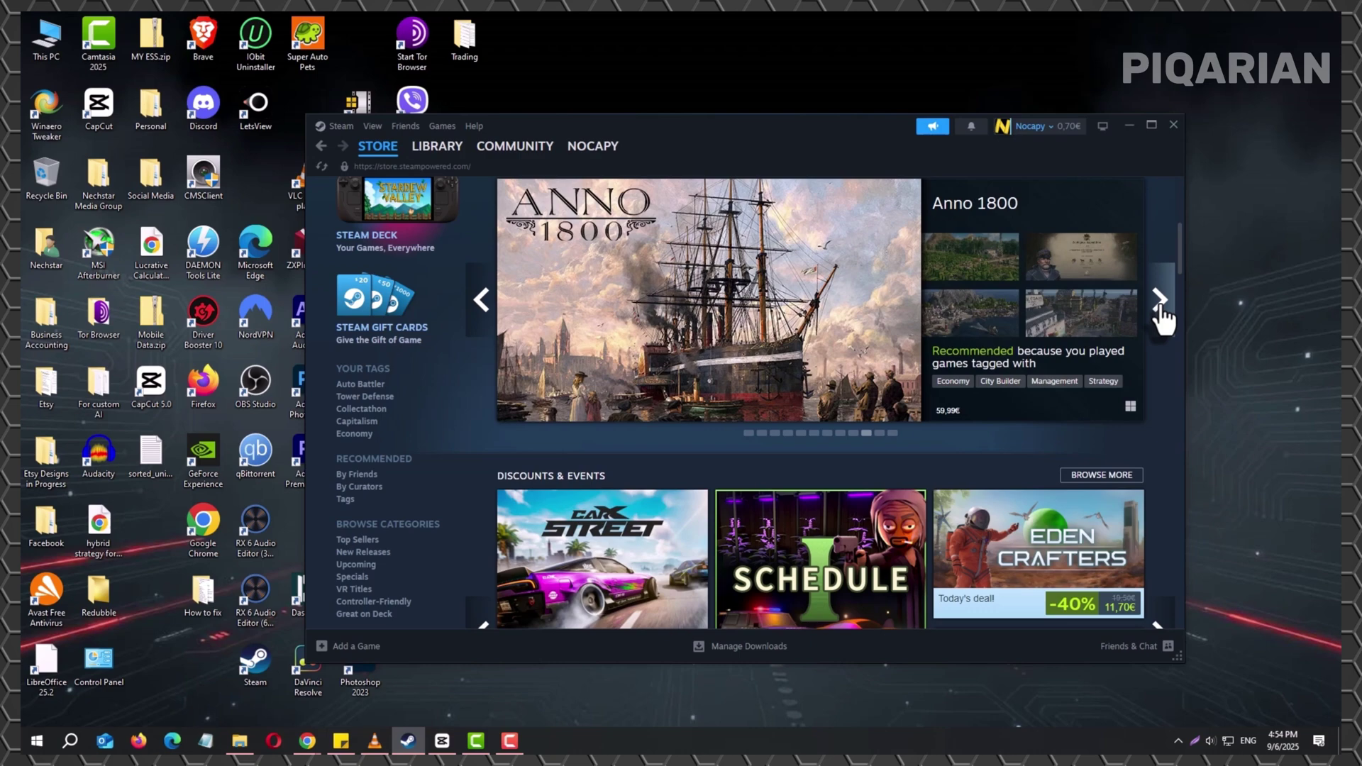
- Look through the Discounts & Events offers on the store page and examine the discounted game prices
scroll(1043, 302, "down", 1)
scroll(882, 313, "up", 1)
scroll(967, 360, "down", 1)
scroll(968, 360, "up", 1)
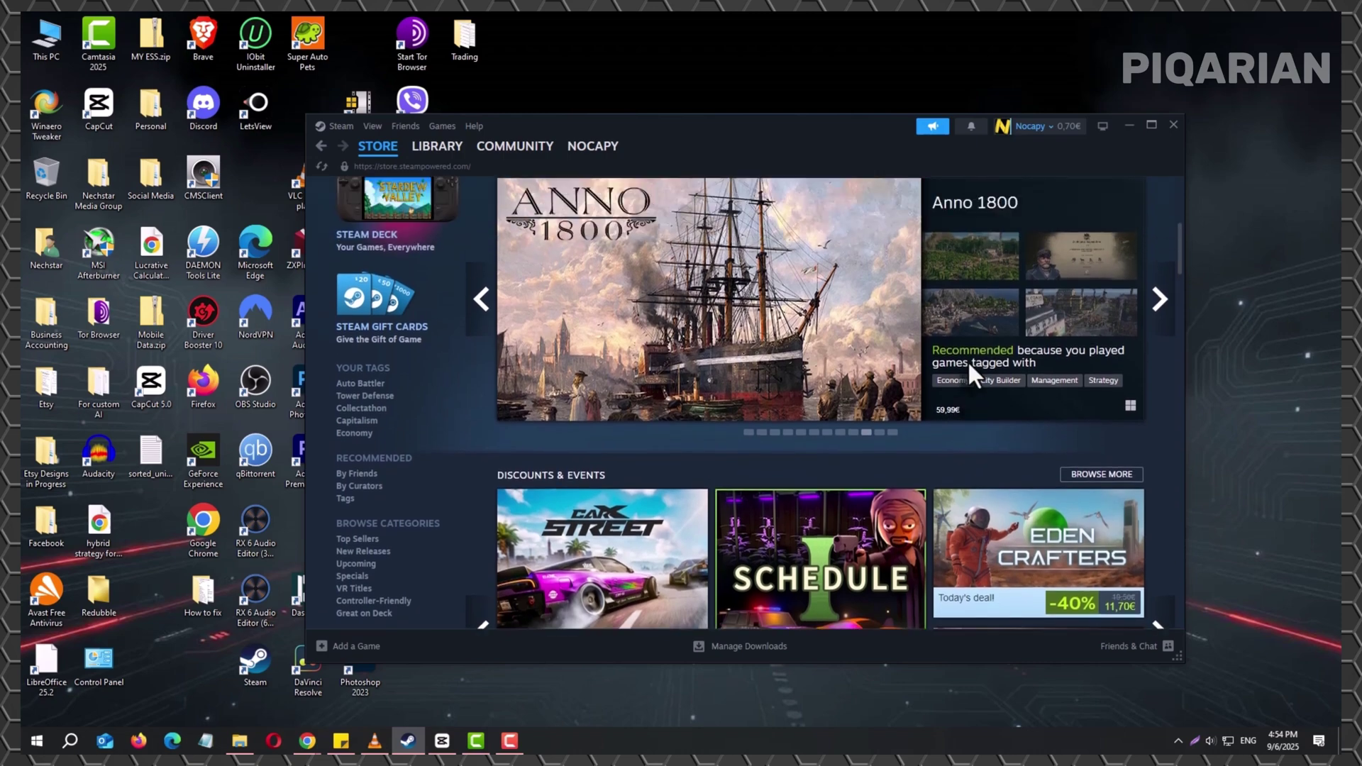
scroll(968, 360, "down", 7)
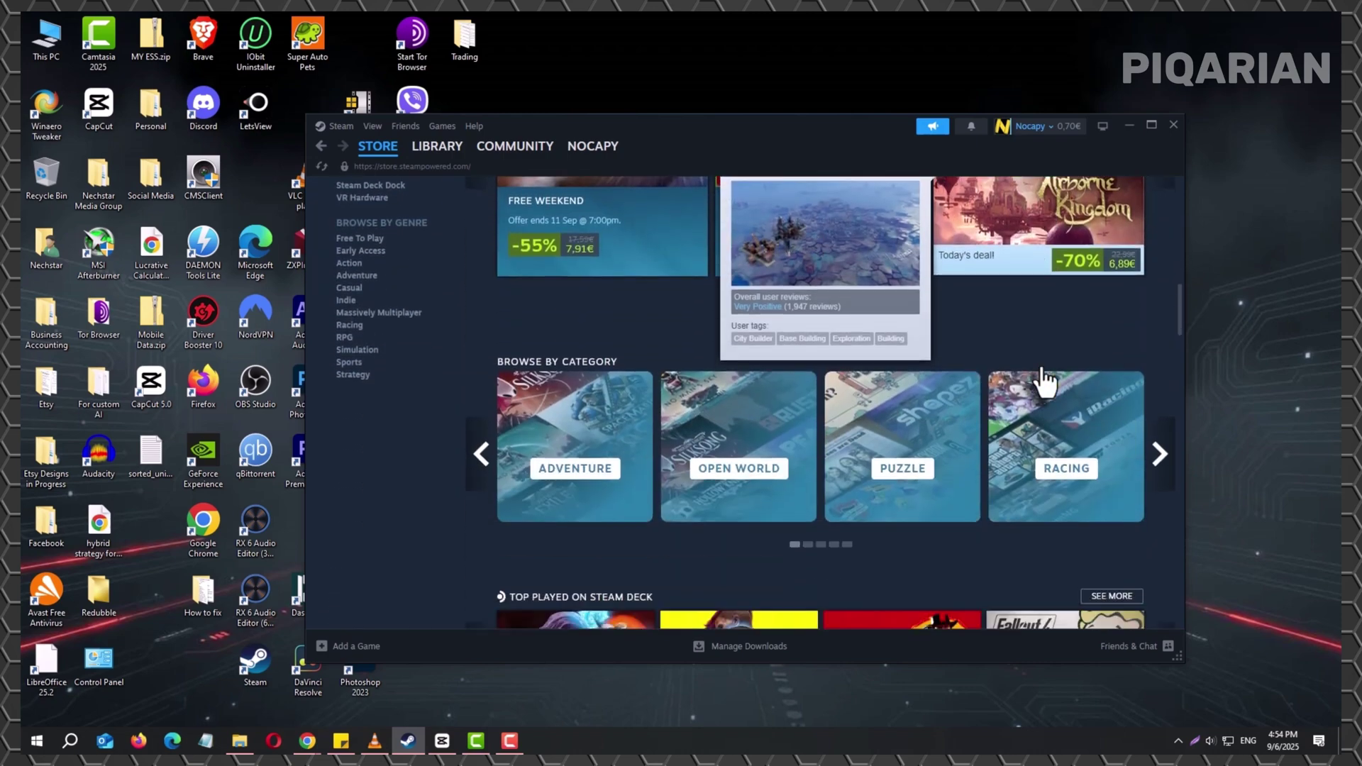
scroll(1043, 376, "up", 4)
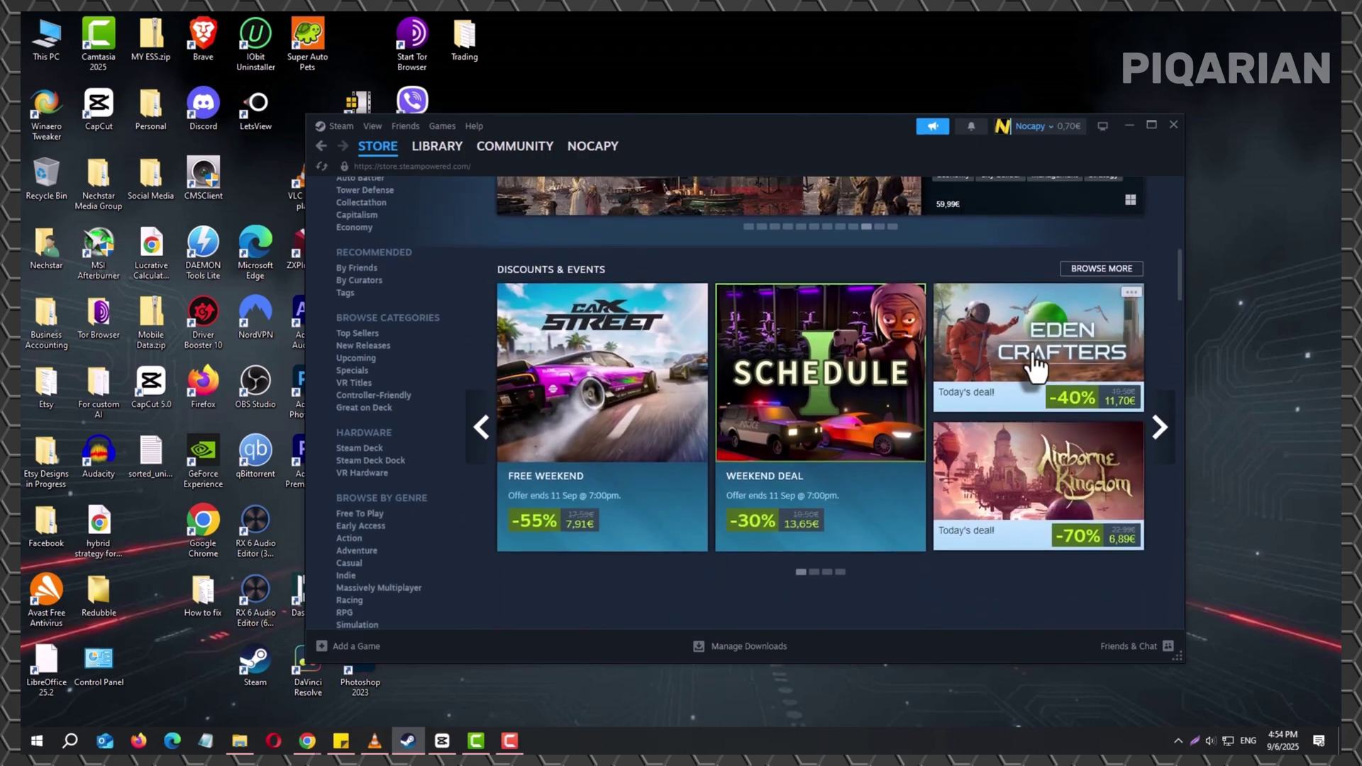
left_click(1161, 428)
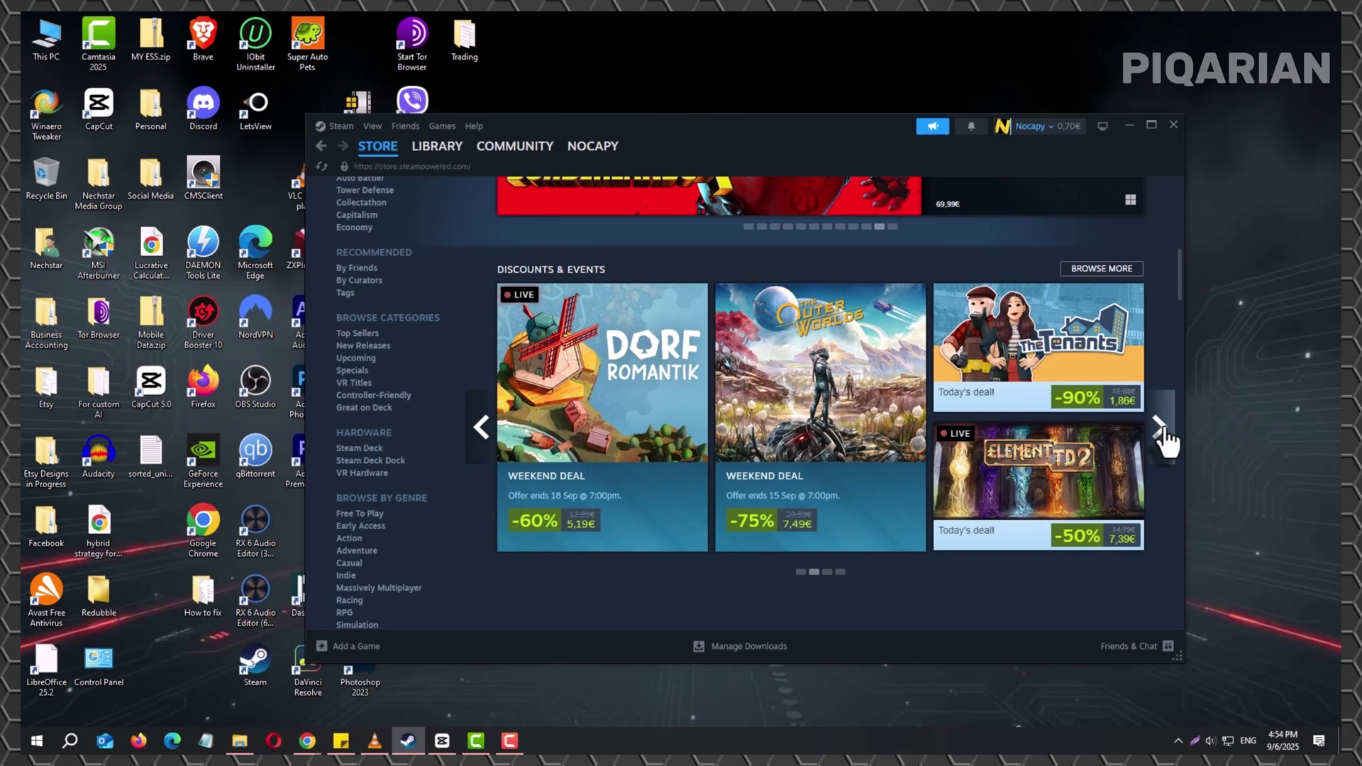
left_click(1162, 430)
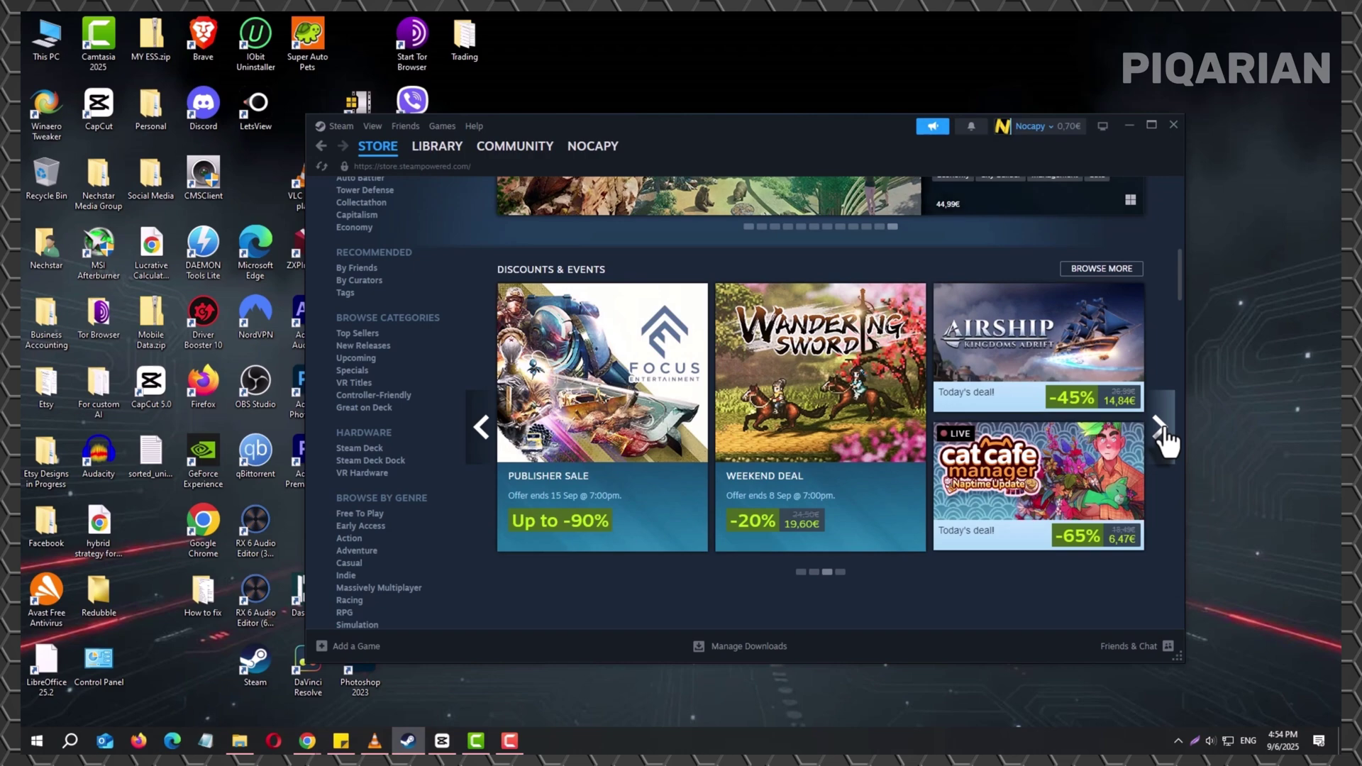
left_click(1162, 430)
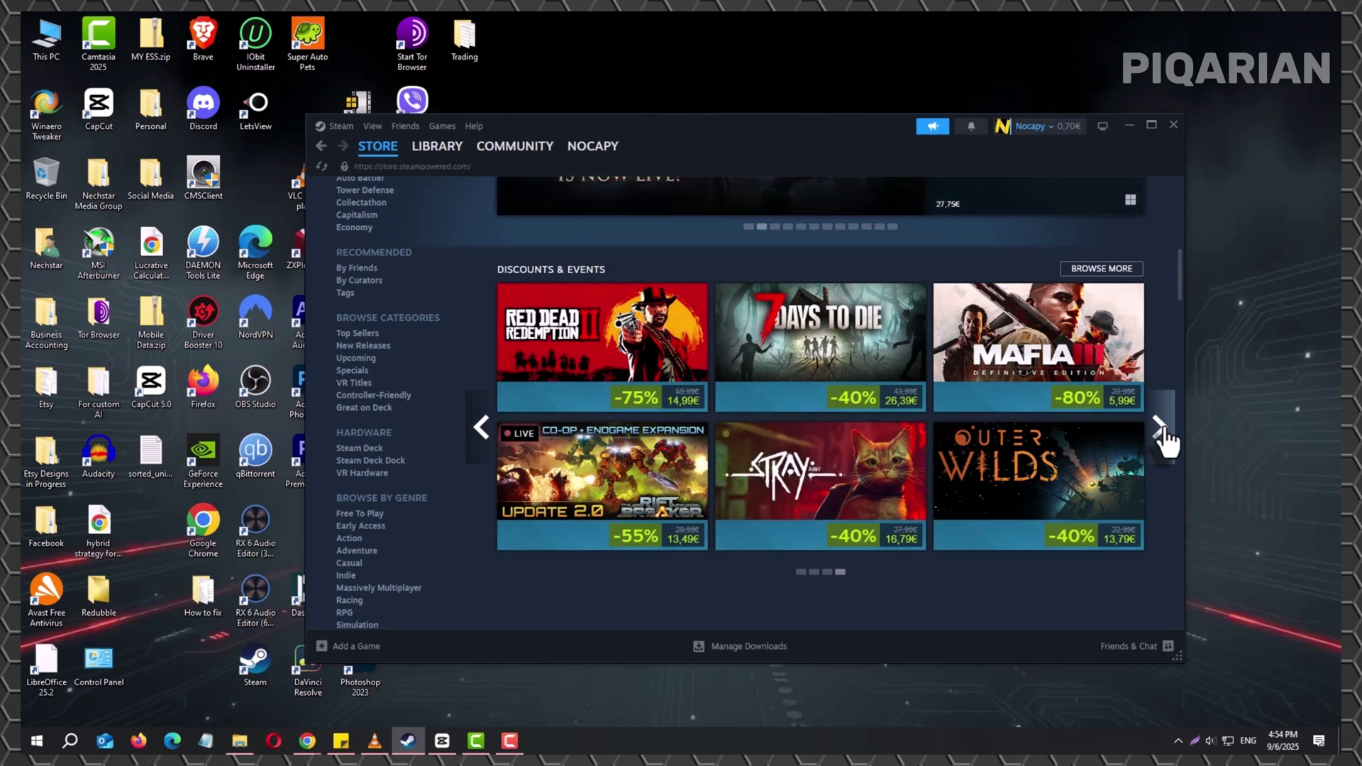
left_click(1162, 432)
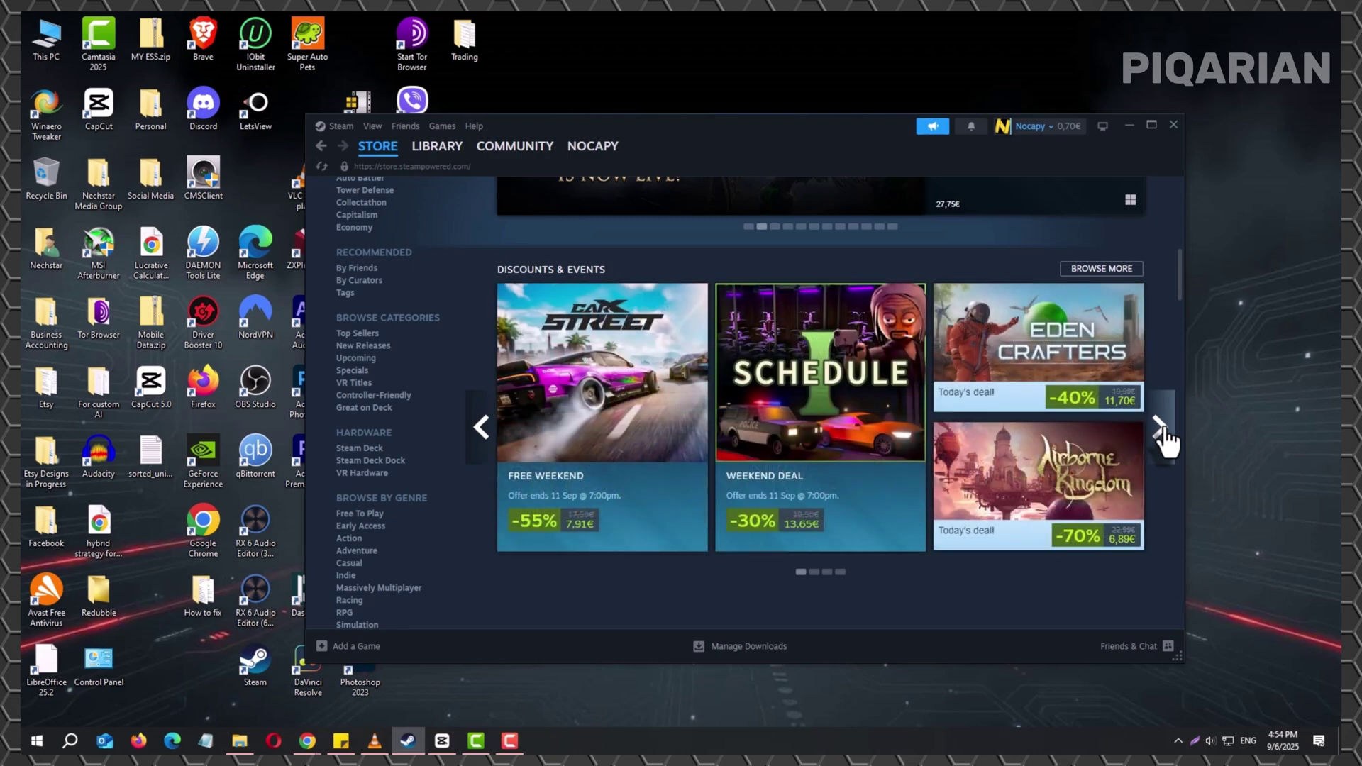
left_click(1162, 432)
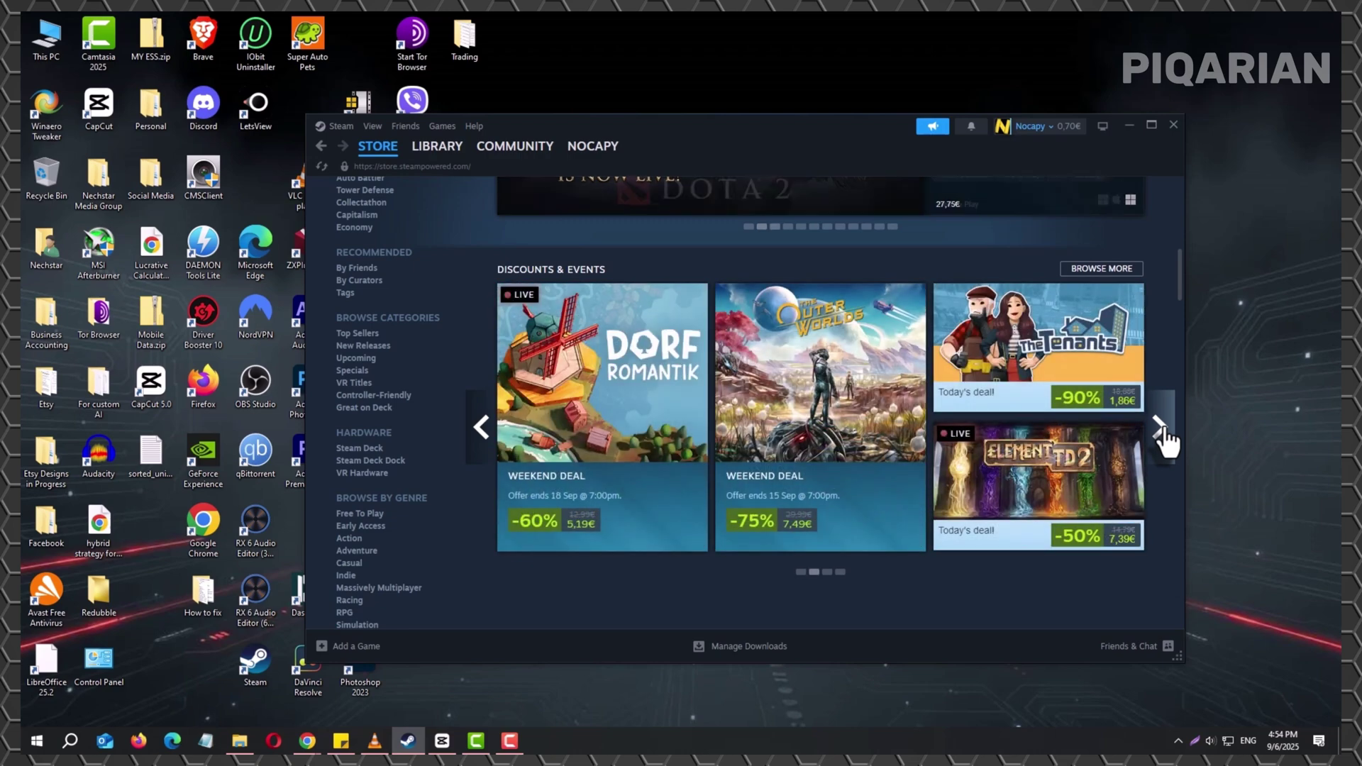
left_click(1162, 432)
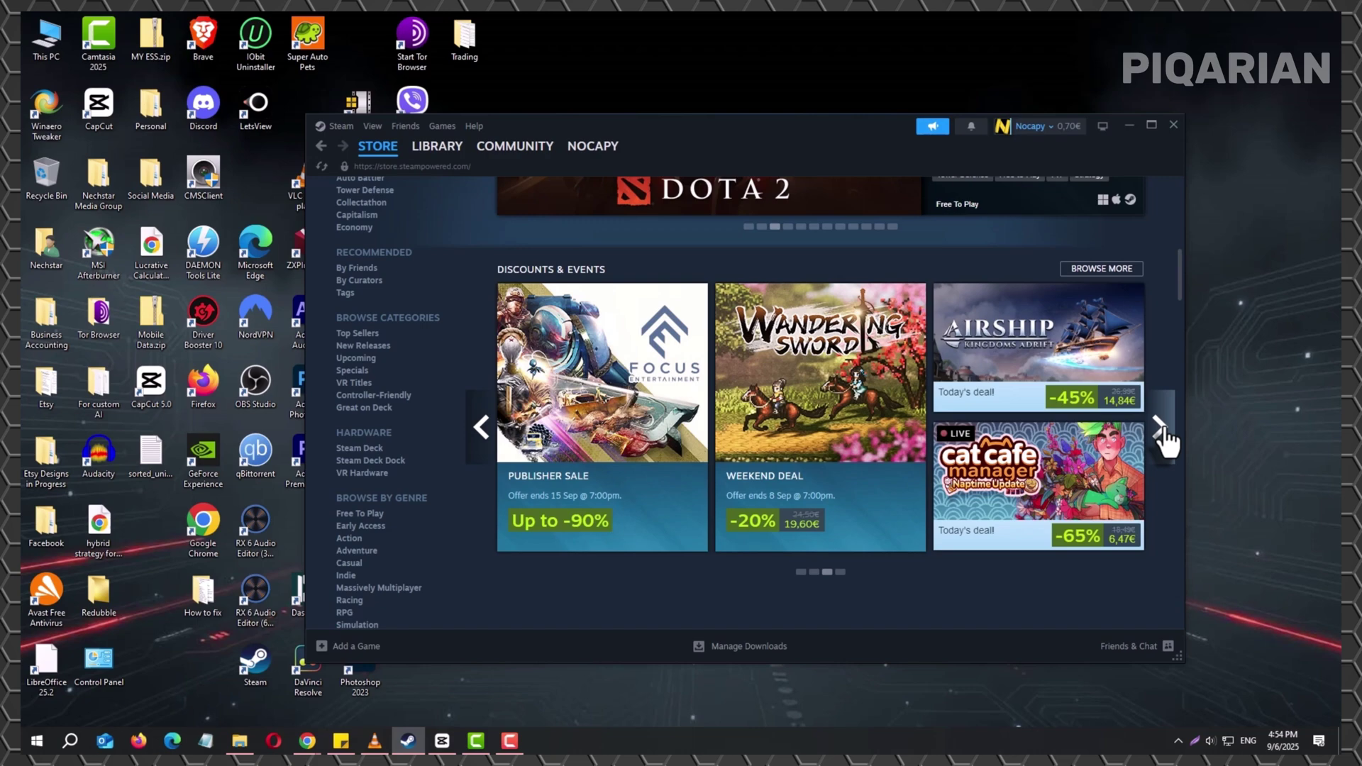
left_click(1162, 431)
left_click(1162, 432)
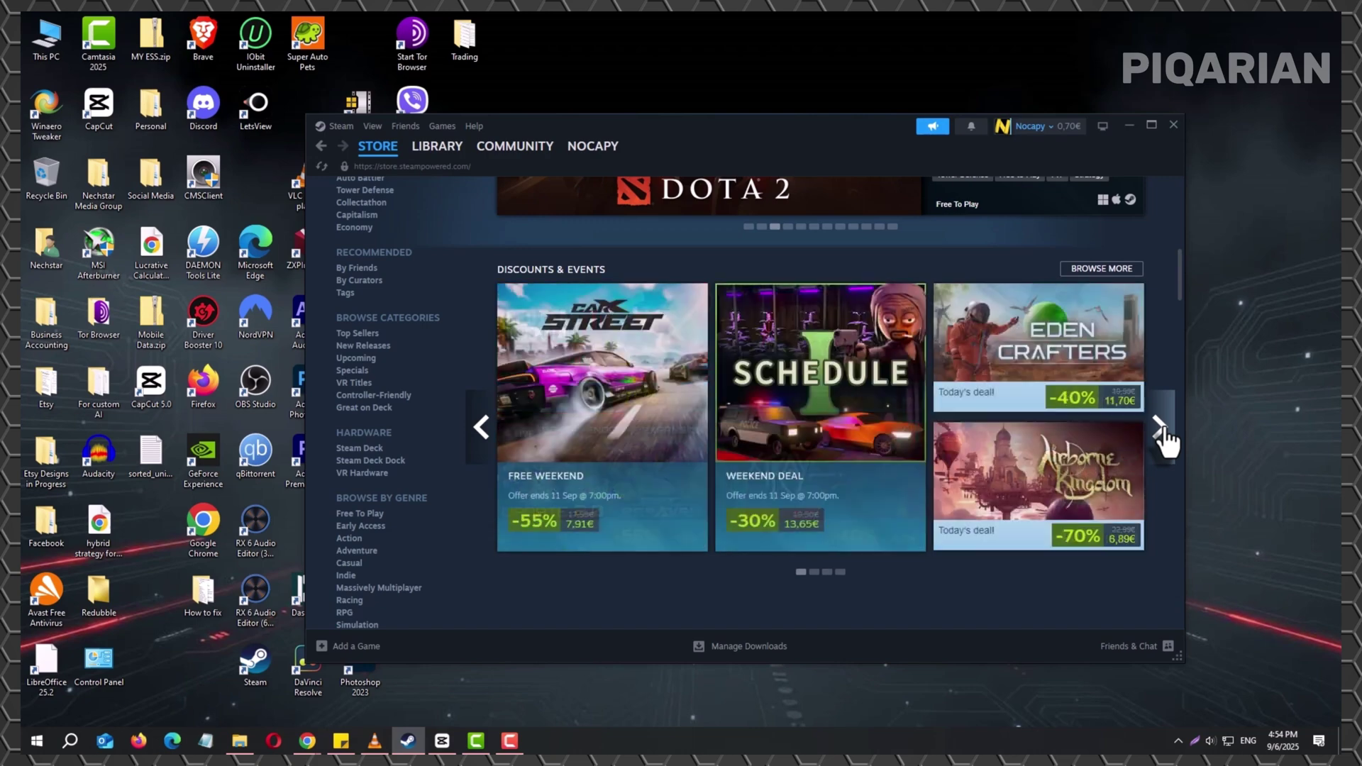
left_click(1162, 431)
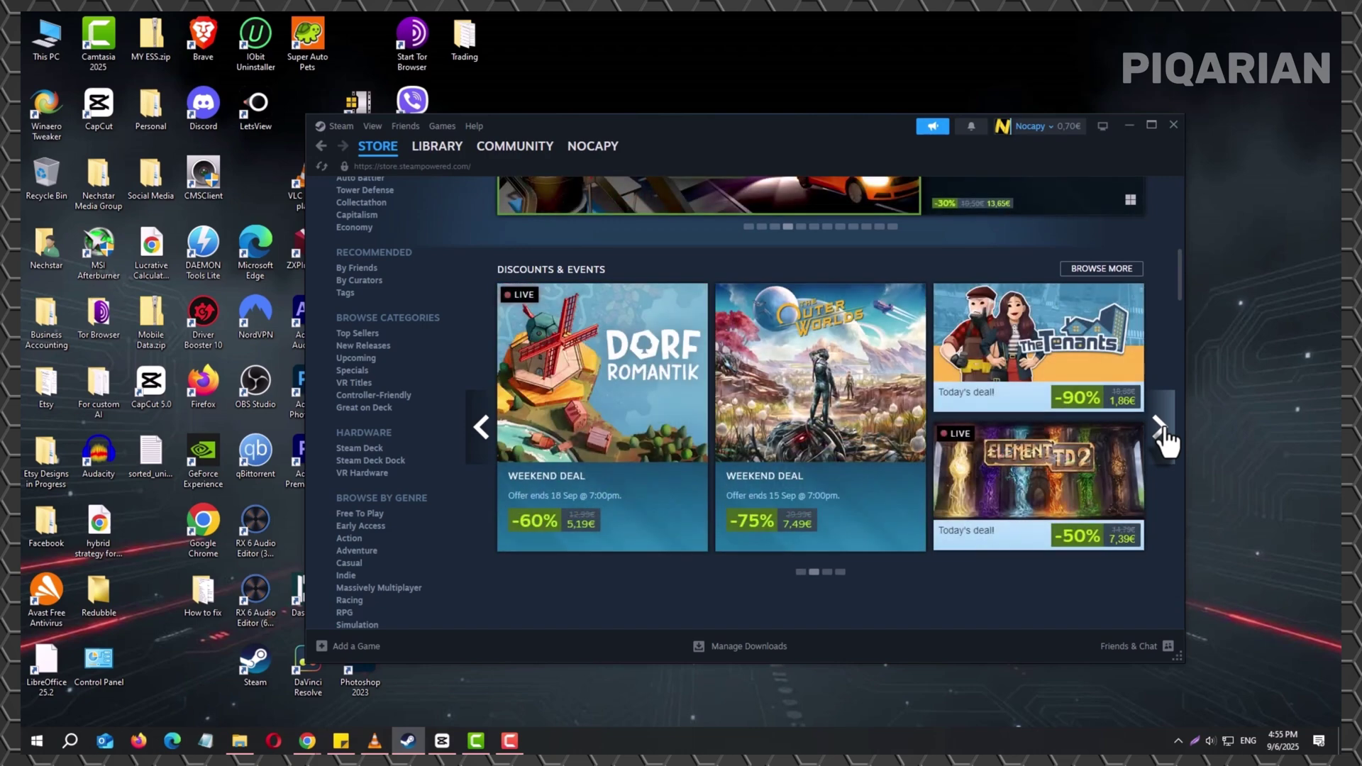
left_click(1162, 432)
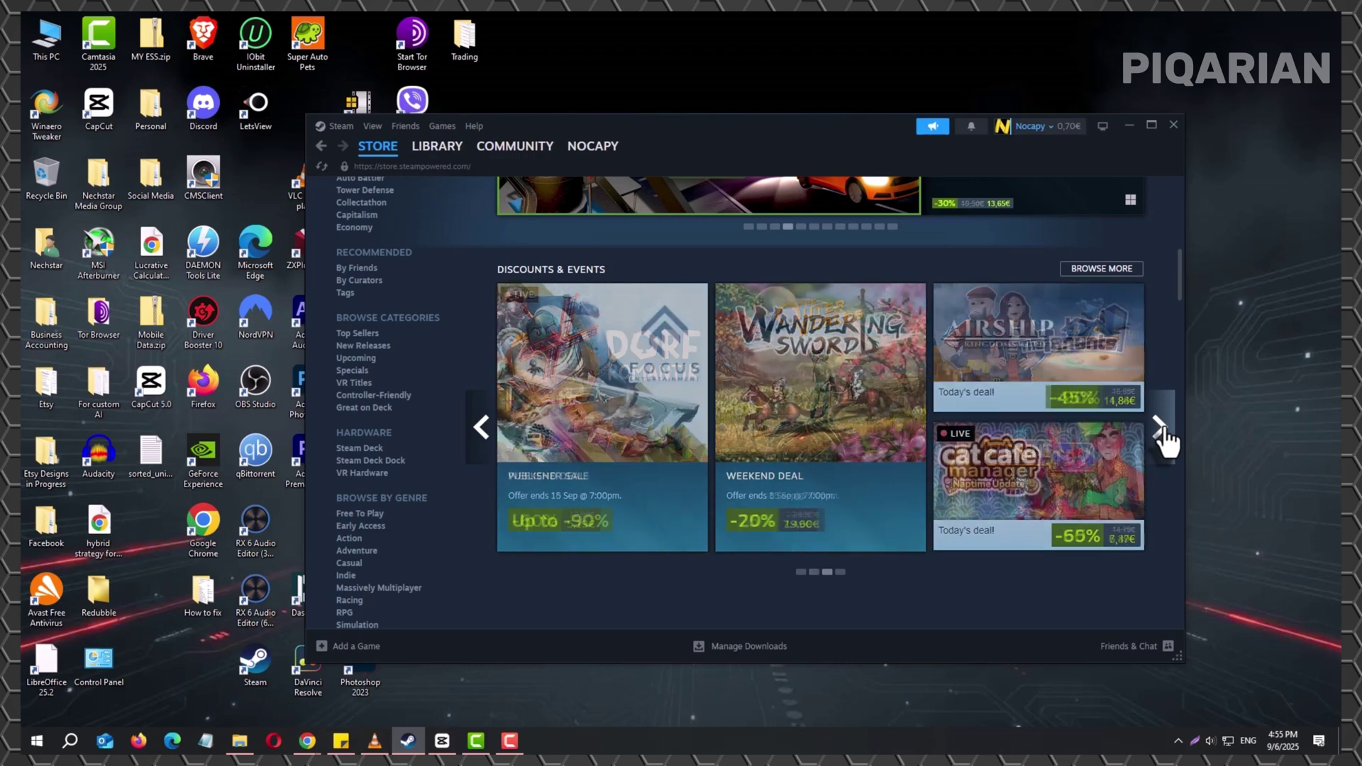